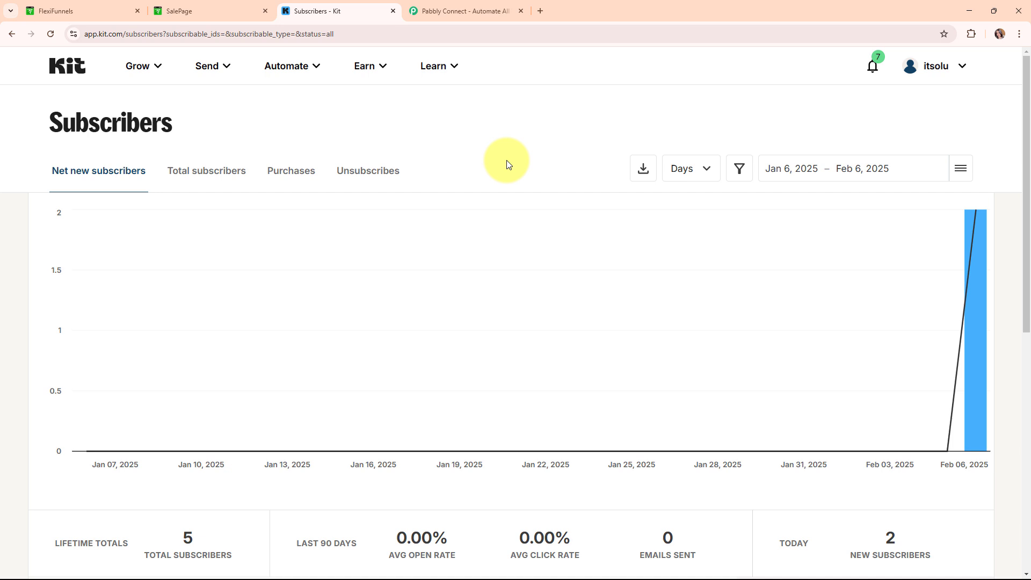
# - Compare the Kit subscribers overview with the webcam sale page, ending on the 500/- sale page
pyautogui.click(171, 11)
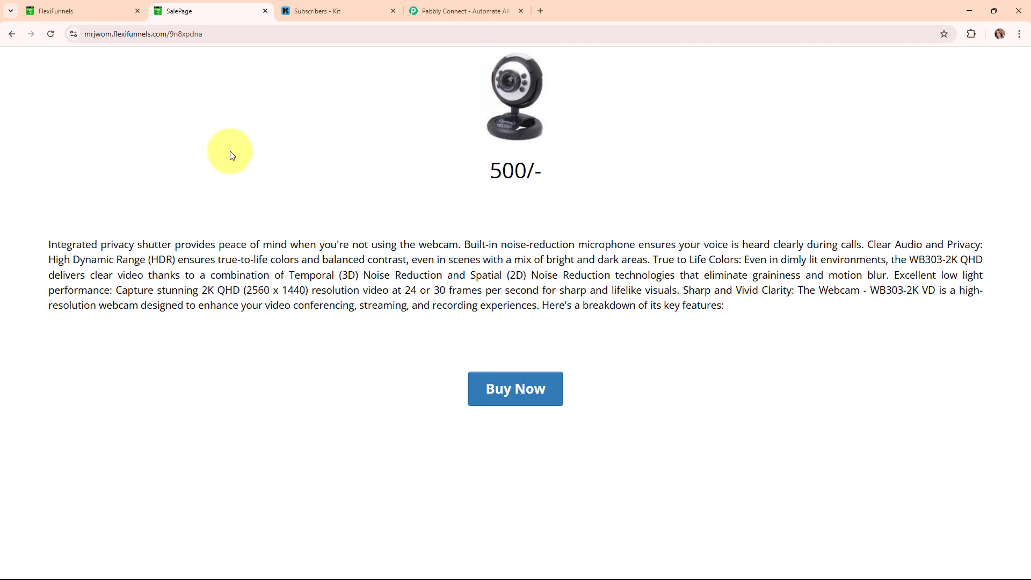
pyautogui.click(336, 11)
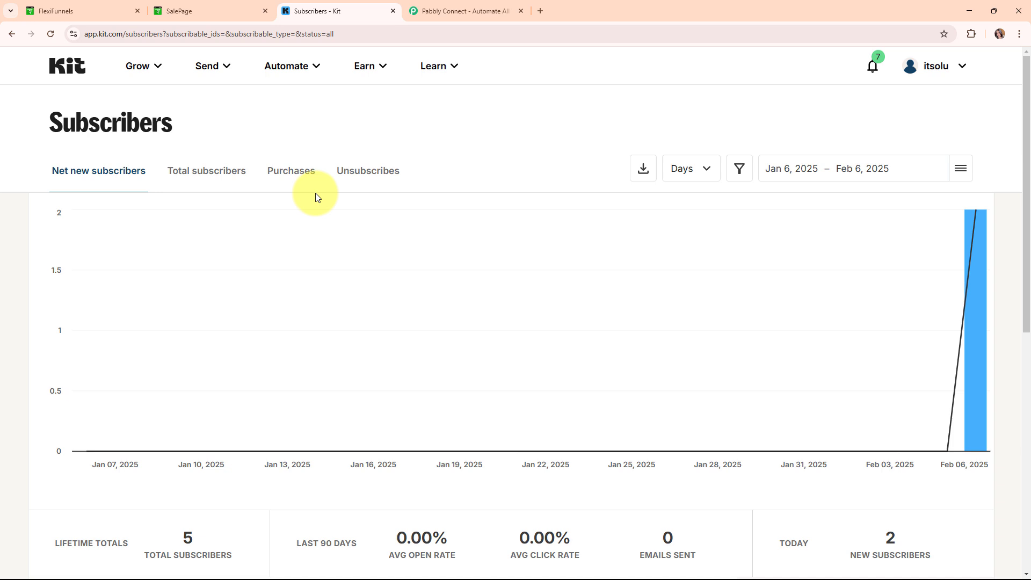
pyautogui.click(173, 6)
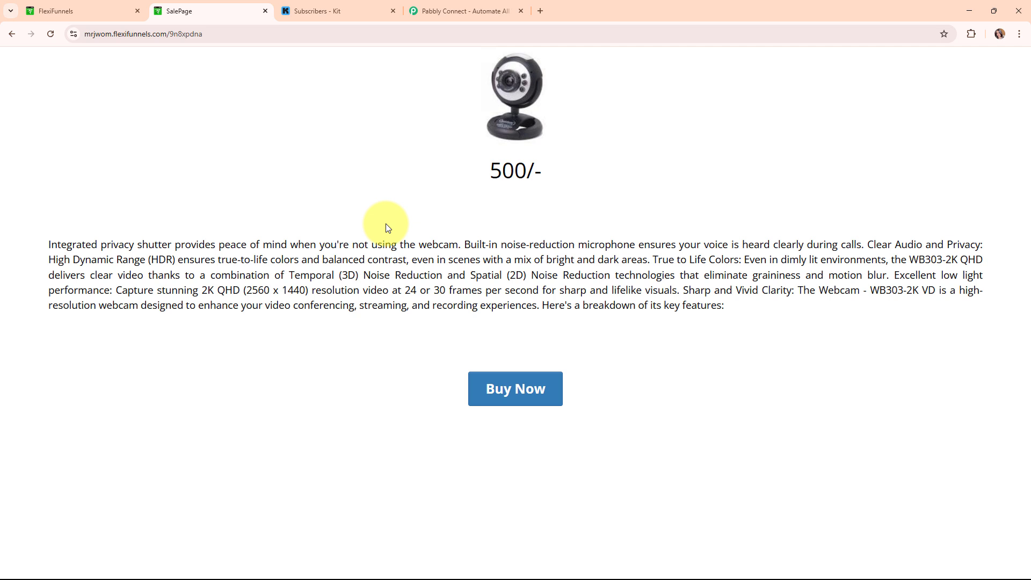
pyautogui.click(342, 5)
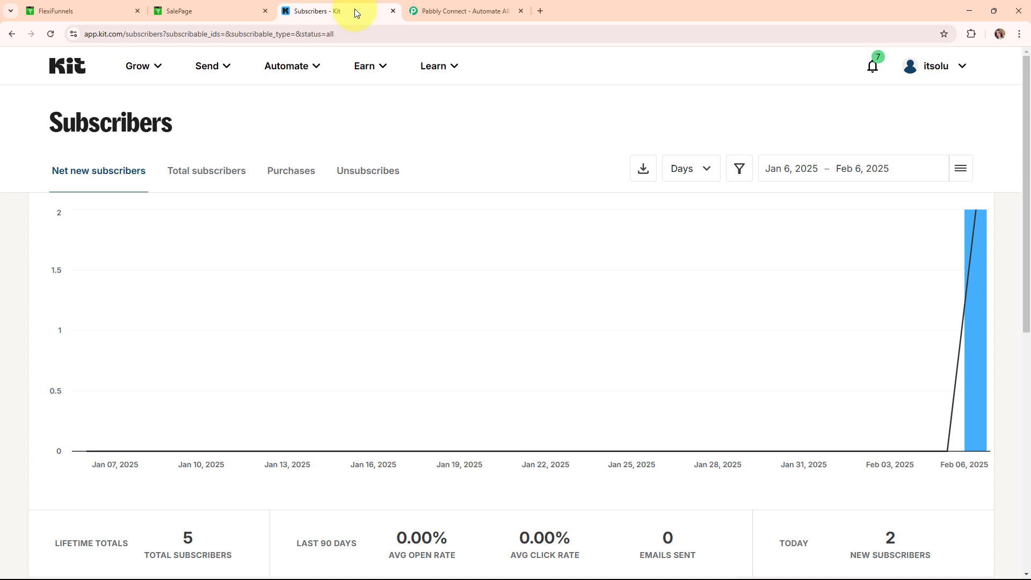
pyautogui.click(213, 7)
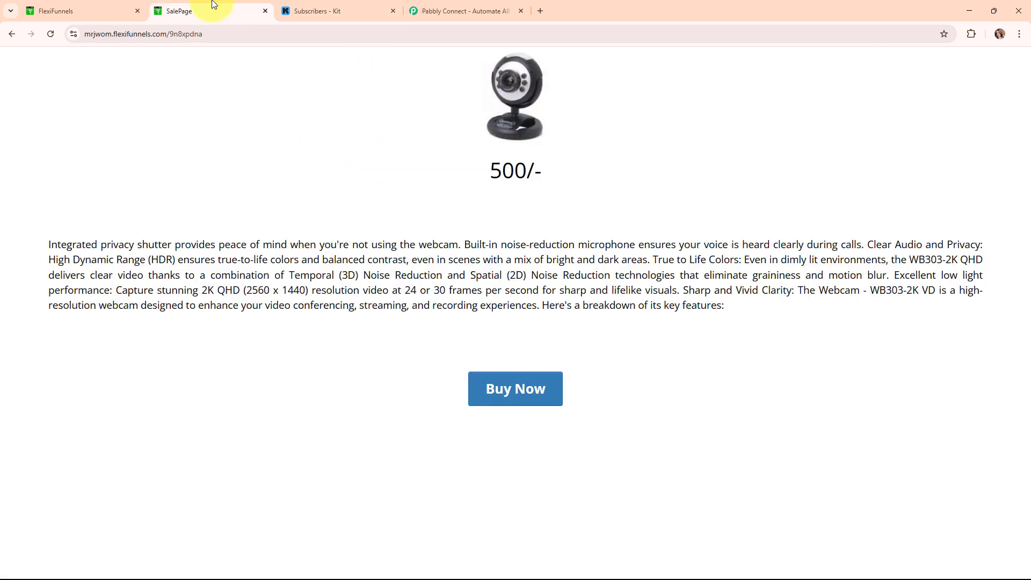
pyautogui.click(511, 387)
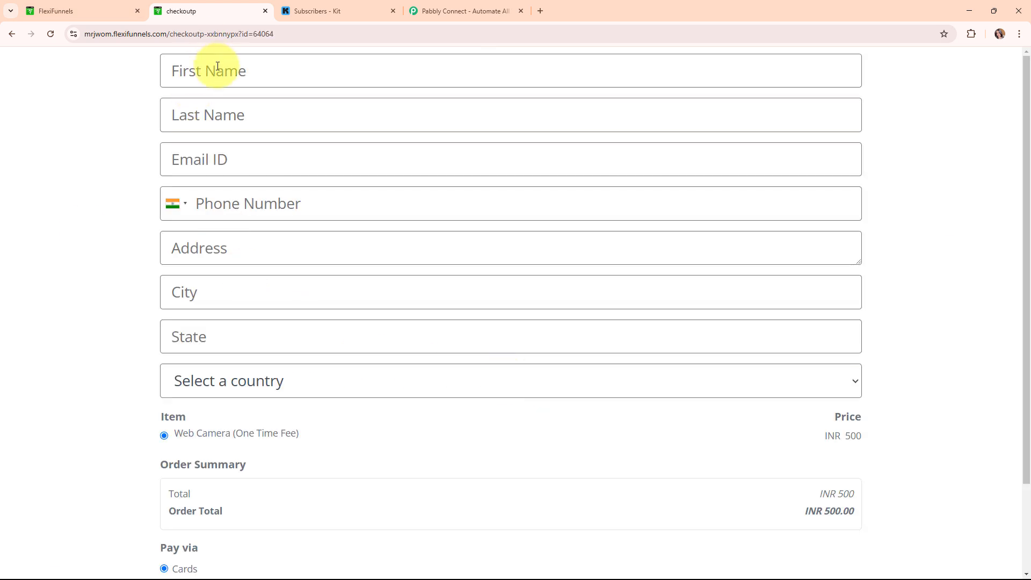
pyautogui.click(218, 65)
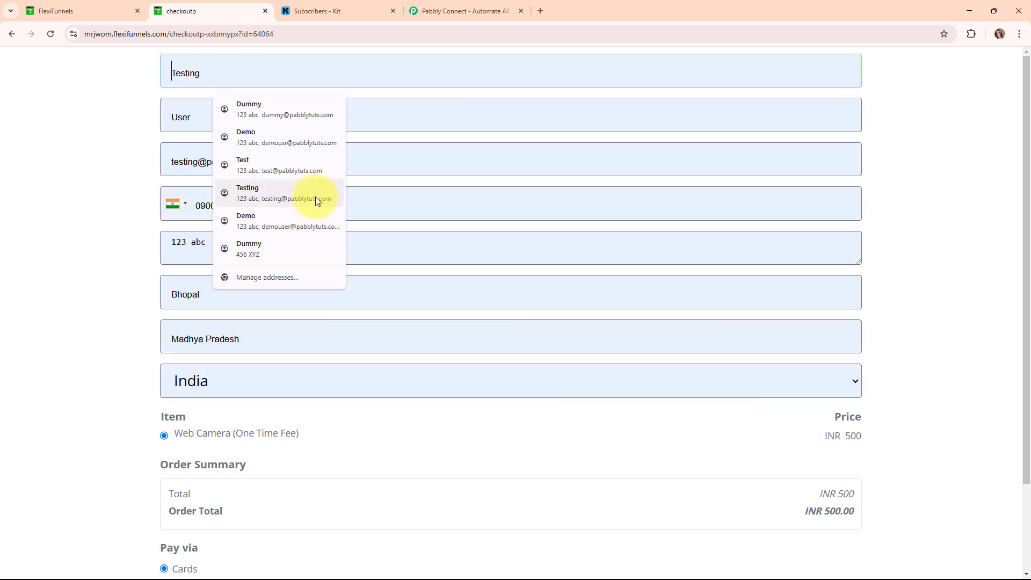
pyautogui.click(314, 197)
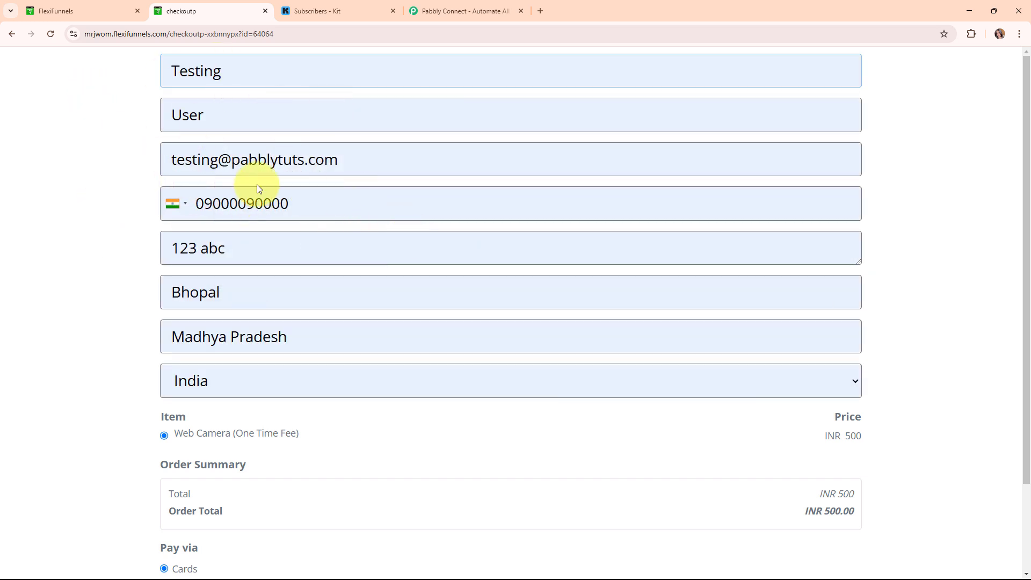
pyautogui.click(293, 205)
pyautogui.moveTo(293, 205); pyautogui.dragTo(169, 204)
pyautogui.press('BackSpace')
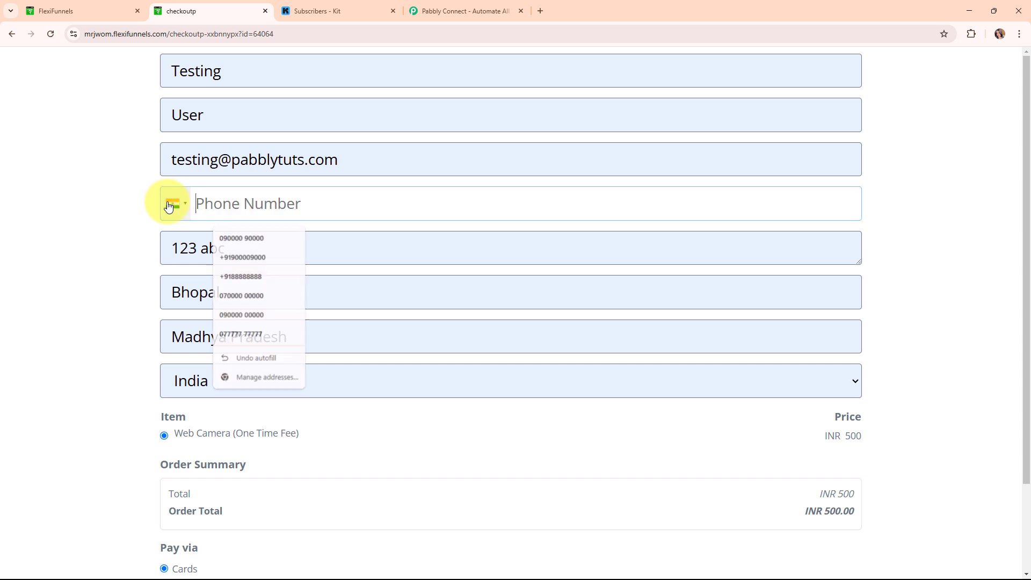
pyautogui.write('8282')
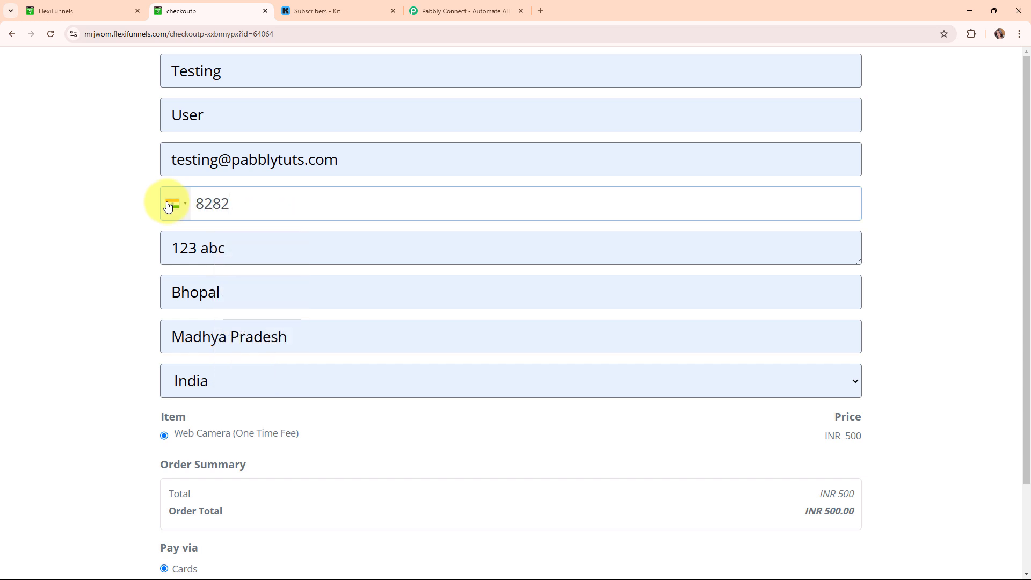
pyautogui.write('828282')
pyautogui.scroll(-2, 499, 463)
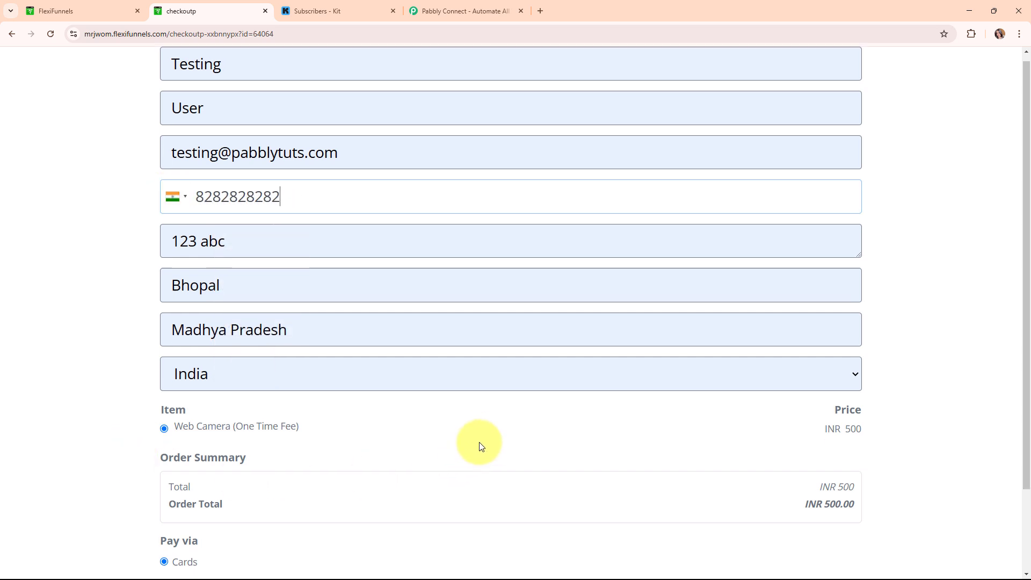
pyautogui.click(253, 505)
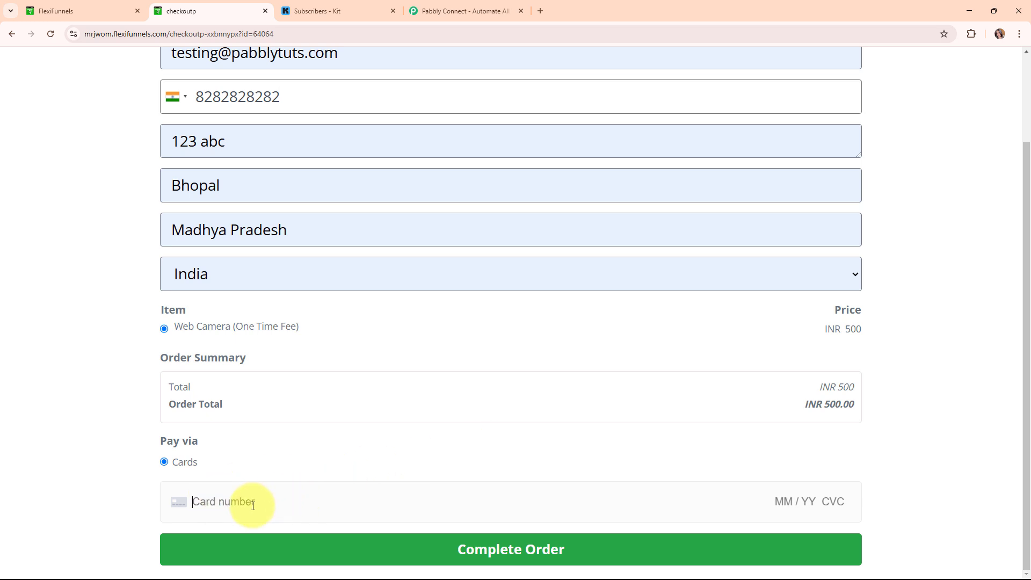
pyautogui.write('4111 1111 1111 1111 11 / ')
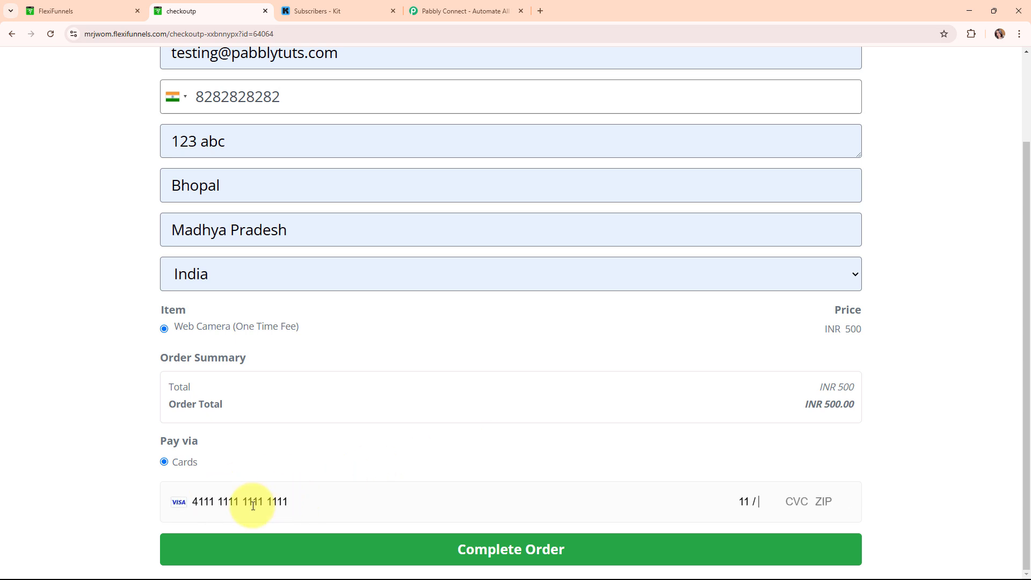
pyautogui.write('2')
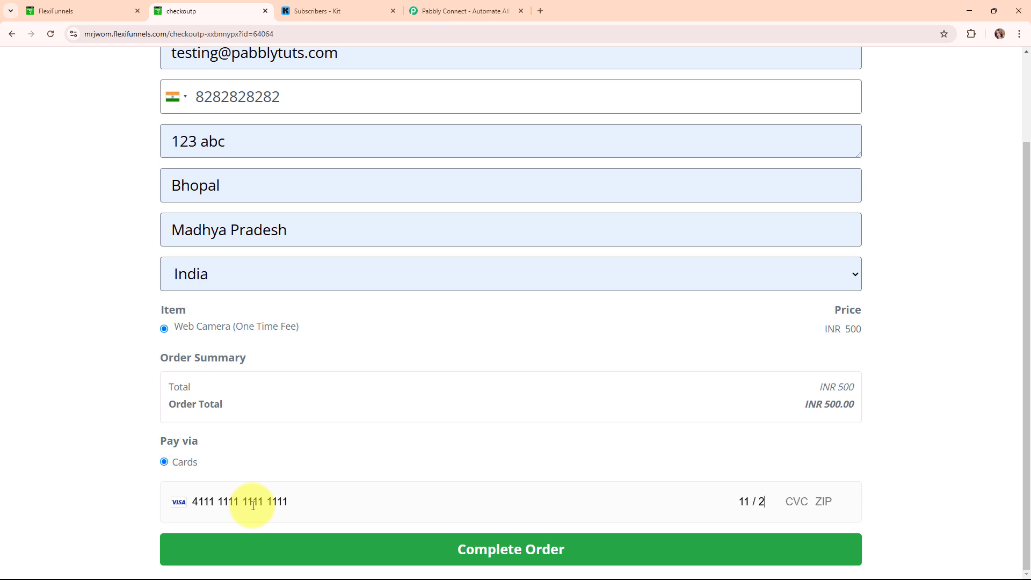
pyautogui.write('6 123 46200')
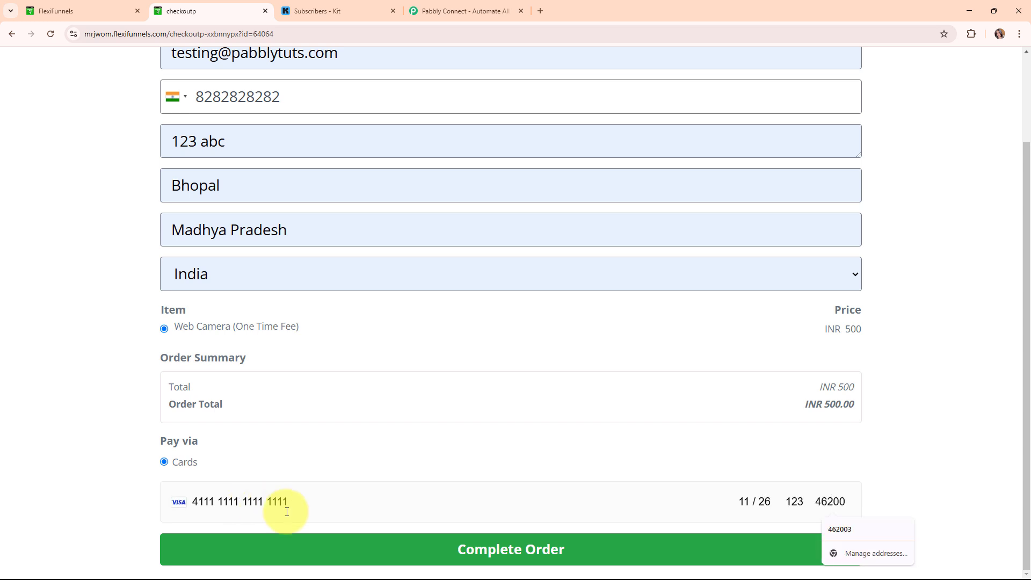
pyautogui.click(438, 546)
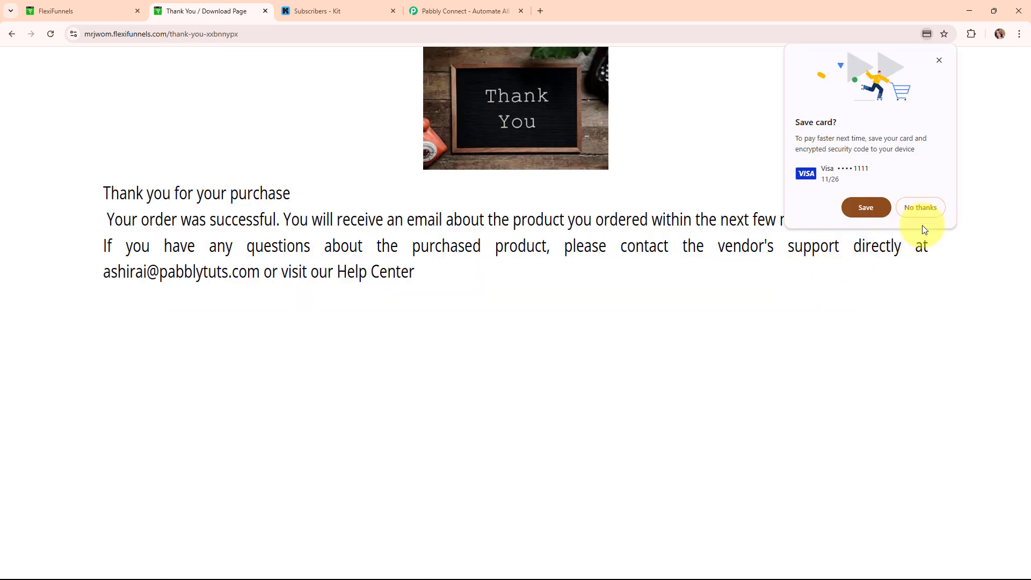
pyautogui.click(925, 210)
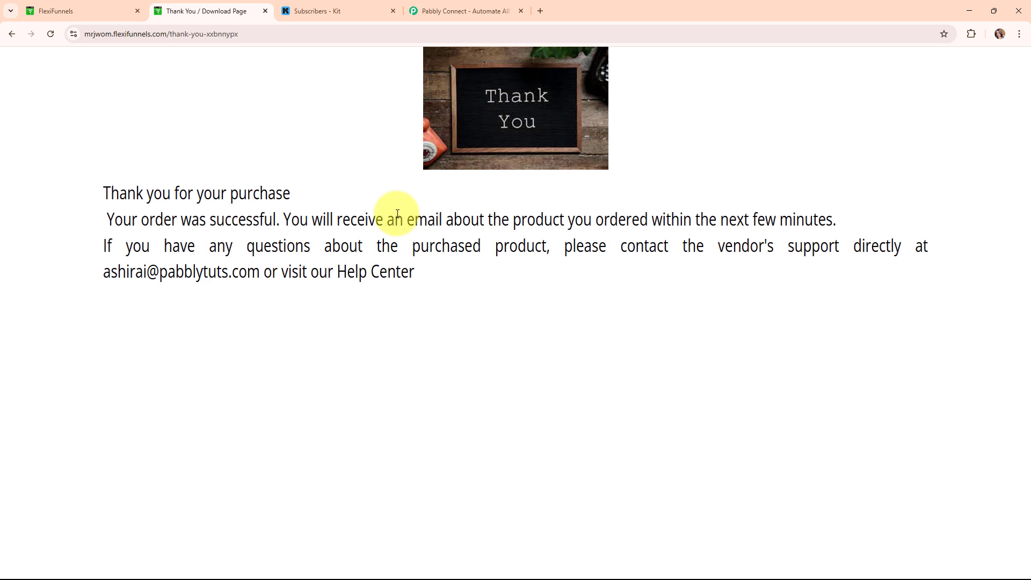
# - Reload the Kit subscribers page and scroll to All Subscribers to find the test buyer on top
pyautogui.click(334, 10)
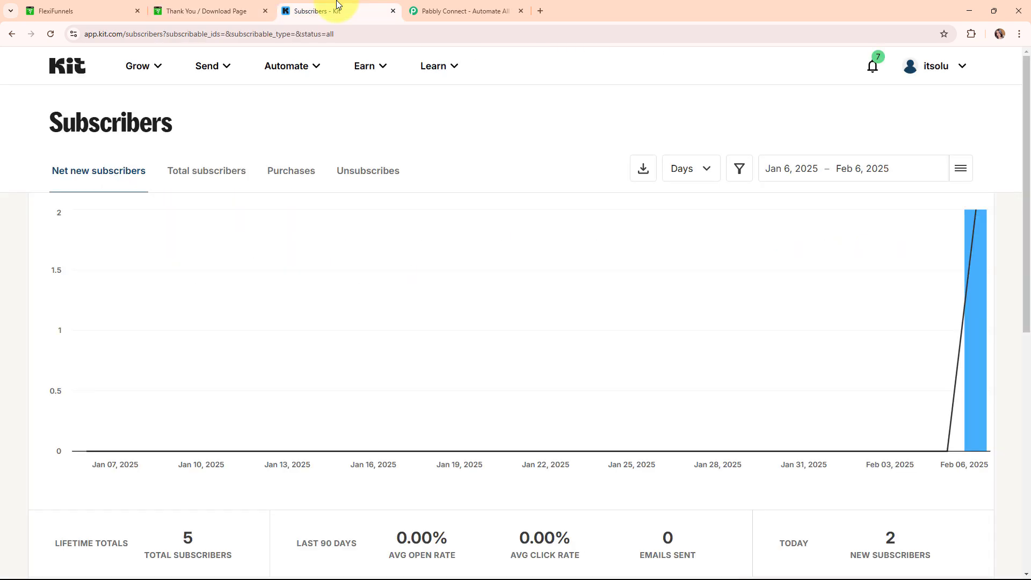
pyautogui.click(49, 30)
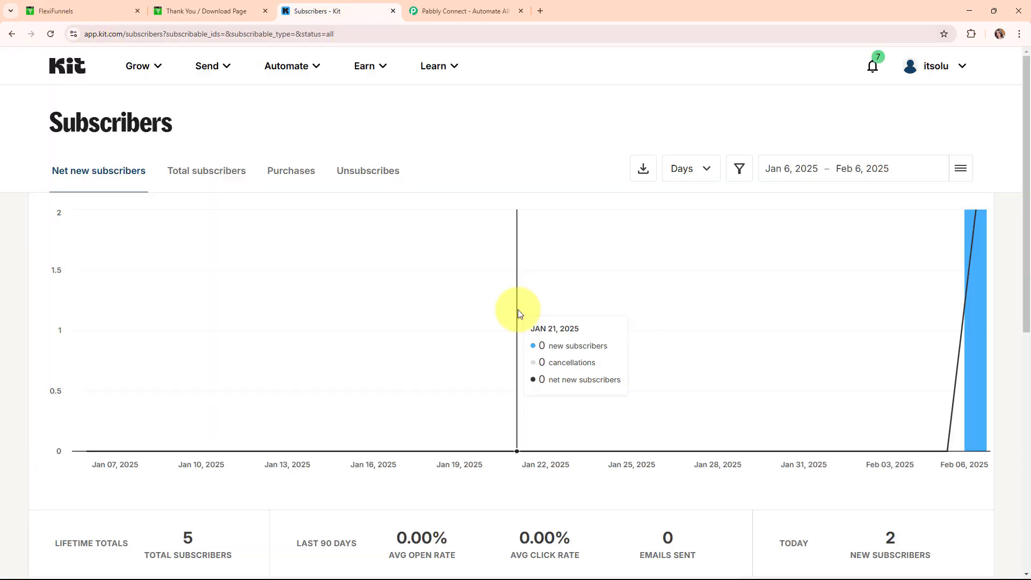
pyautogui.scroll(-8, 518, 309)
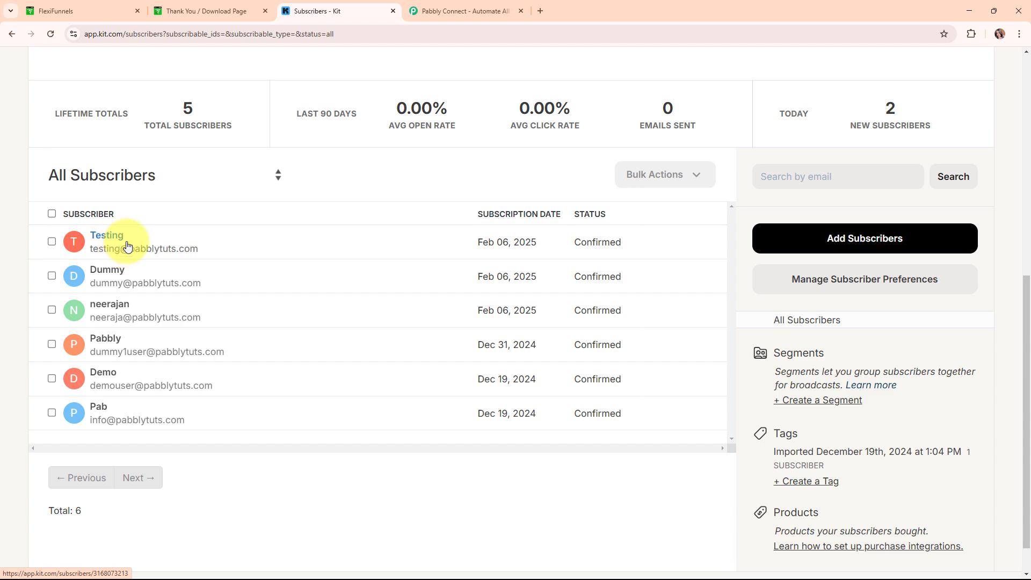
# - On the Pabbly Connect site, dismiss the limited-time offer popup and close the Thank You tab
pyautogui.click(456, 4)
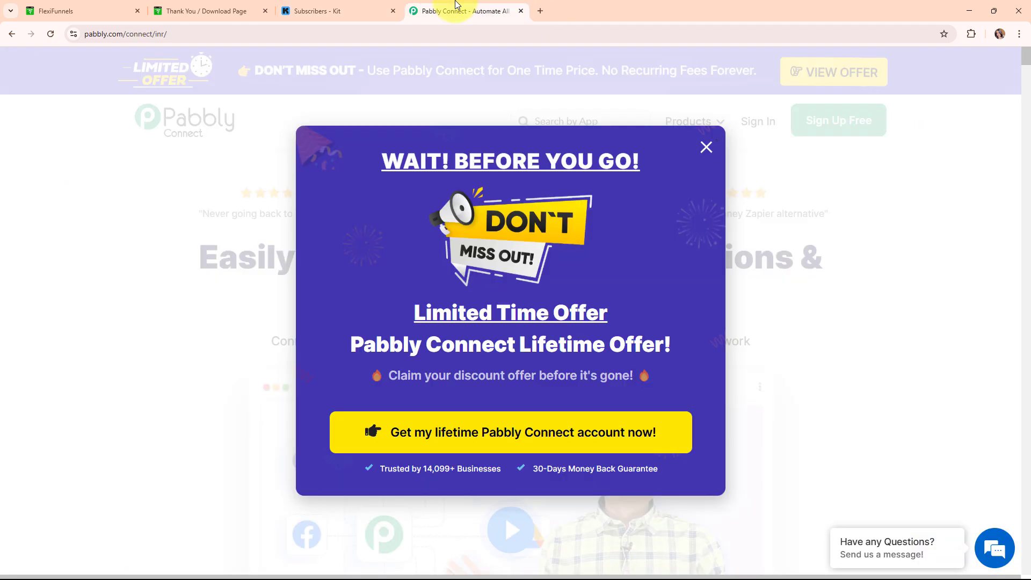
pyautogui.click(705, 146)
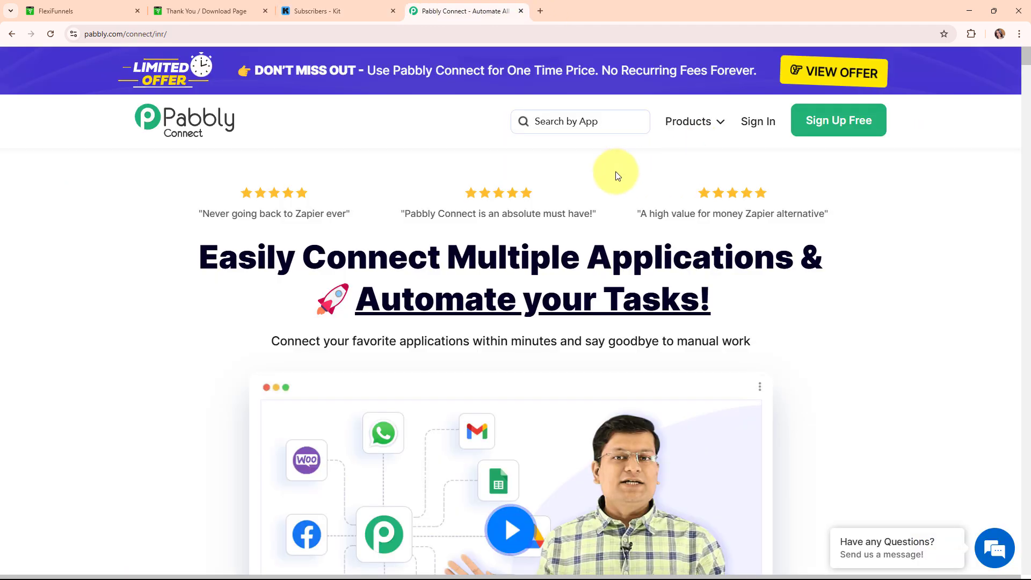
pyautogui.click(265, 10)
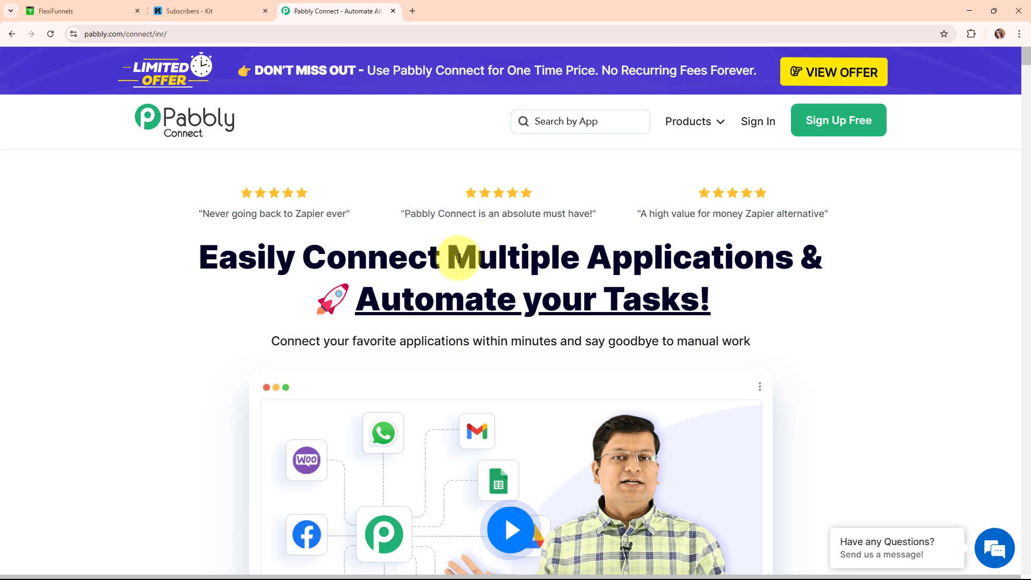
# - Go to the Pabbly account login page via Sign In
pyautogui.click(272, 33)
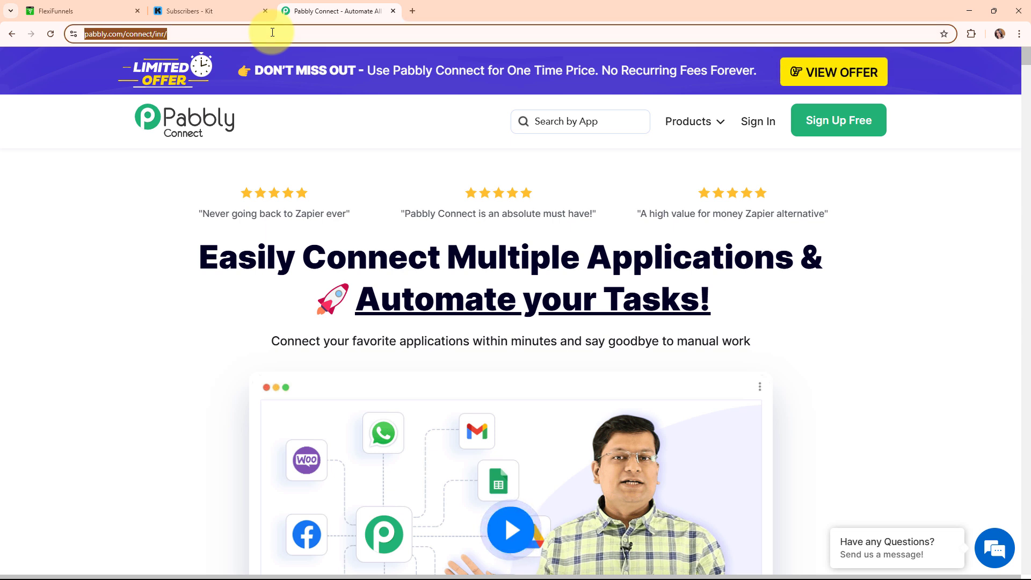
pyautogui.click(124, 247)
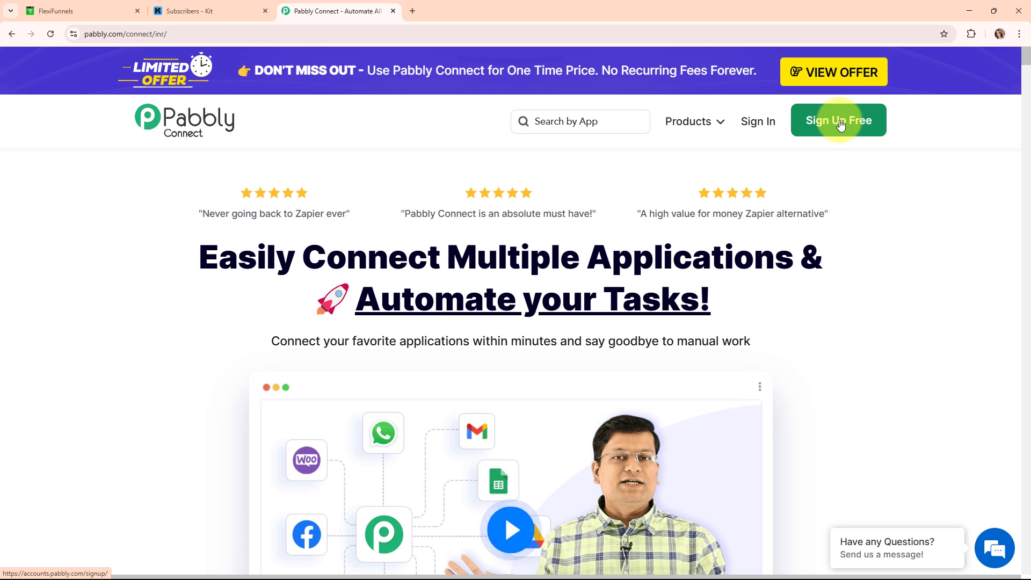
pyautogui.click(748, 129)
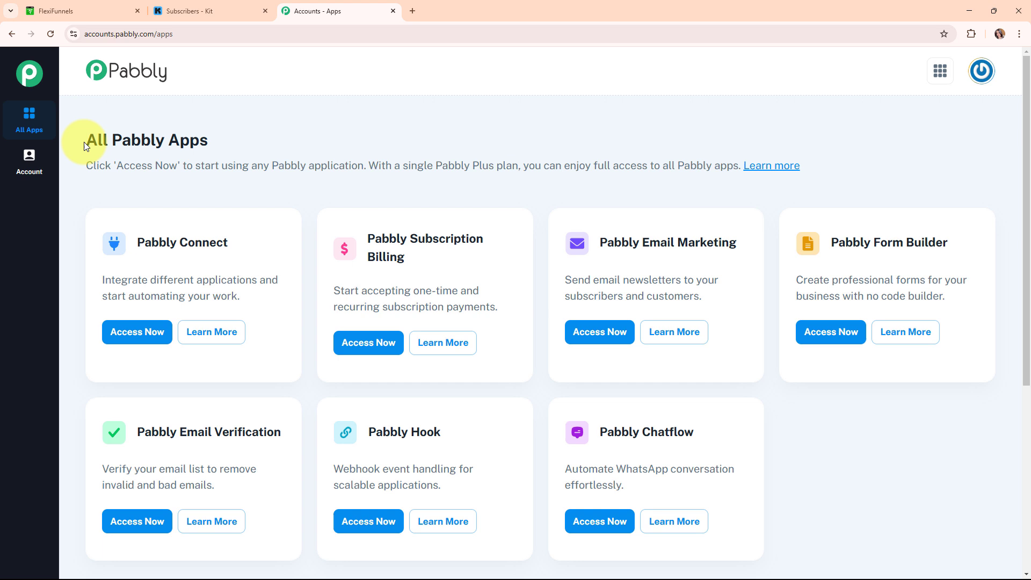
# - From the All Pabbly Apps list, enter the Pabbly Connect dashboard and begin a new workflow
pyautogui.moveTo(85, 146); pyautogui.dragTo(316, 151)
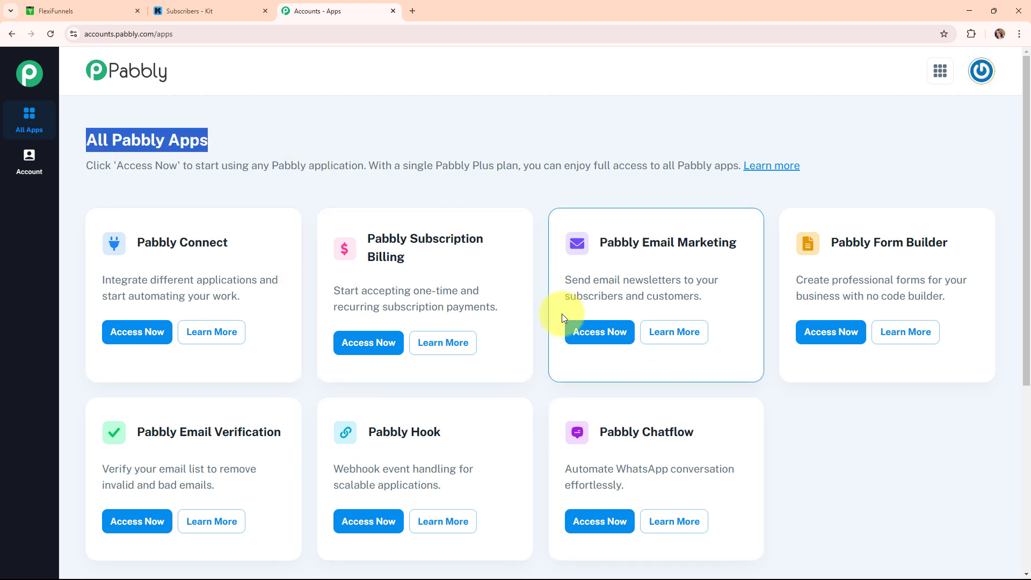
pyautogui.click(156, 336)
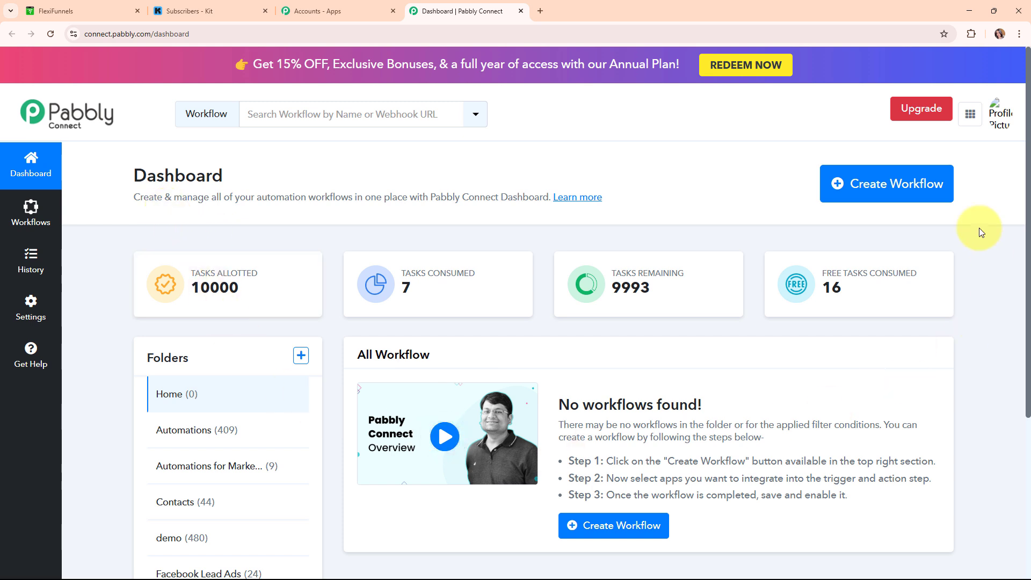
pyautogui.click(886, 203)
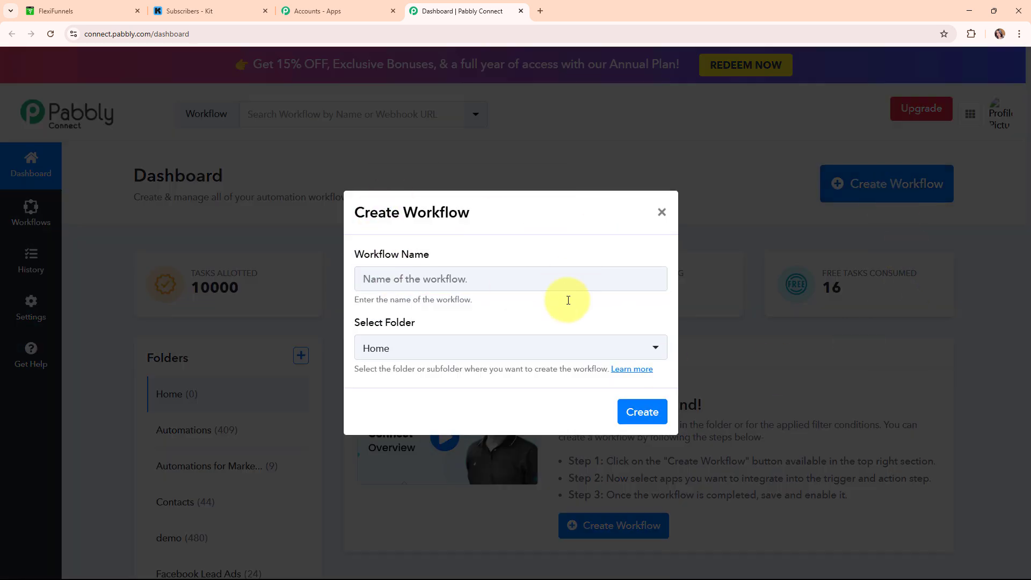
# - Name the workflow 'Create Kit Subscriber on FlexiFunnels Purchase' and file it under Automations
pyautogui.click(410, 276)
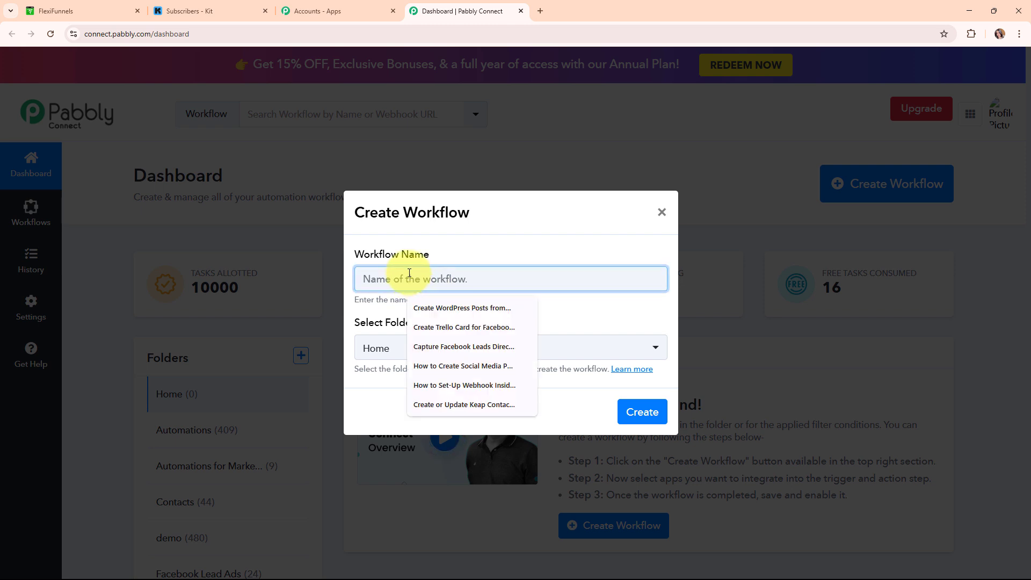
pyautogui.write('Create Kit Subscriber on FlexiFunnels Purchase')
pyautogui.moveTo(360, 279); pyautogui.dragTo(626, 267)
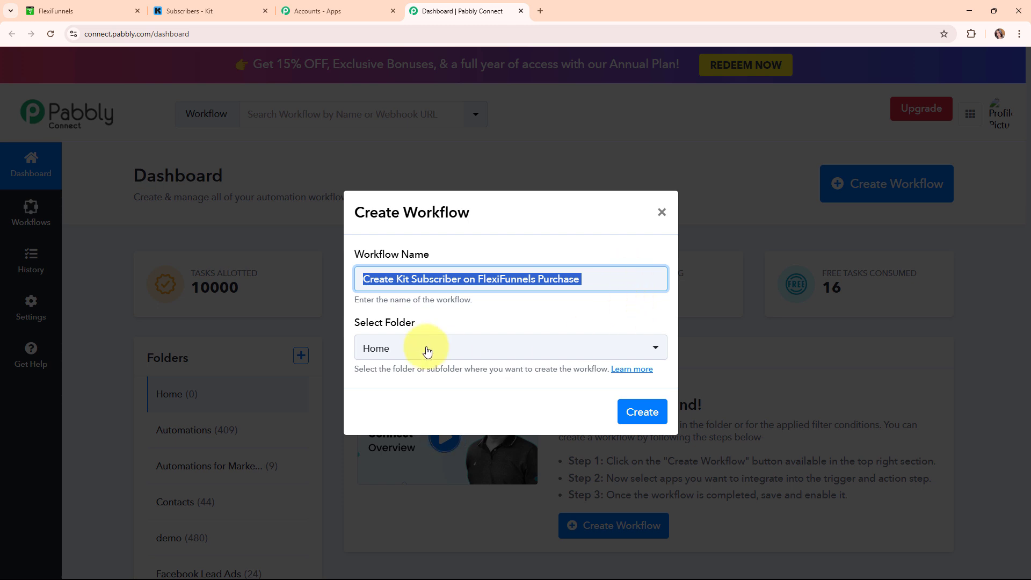
pyautogui.moveTo(355, 322); pyautogui.dragTo(419, 323)
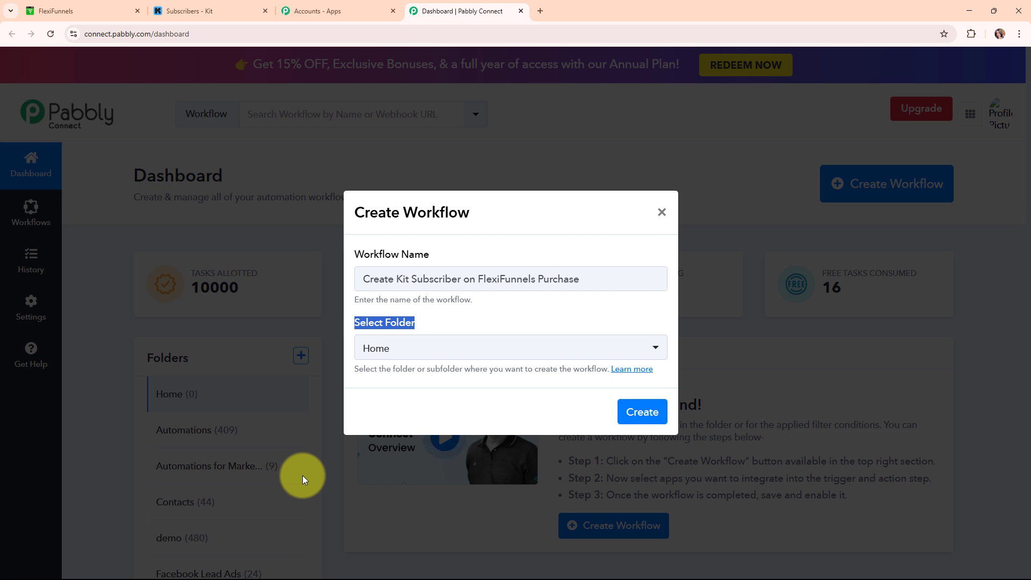
pyautogui.click(514, 349)
pyautogui.click(437, 160)
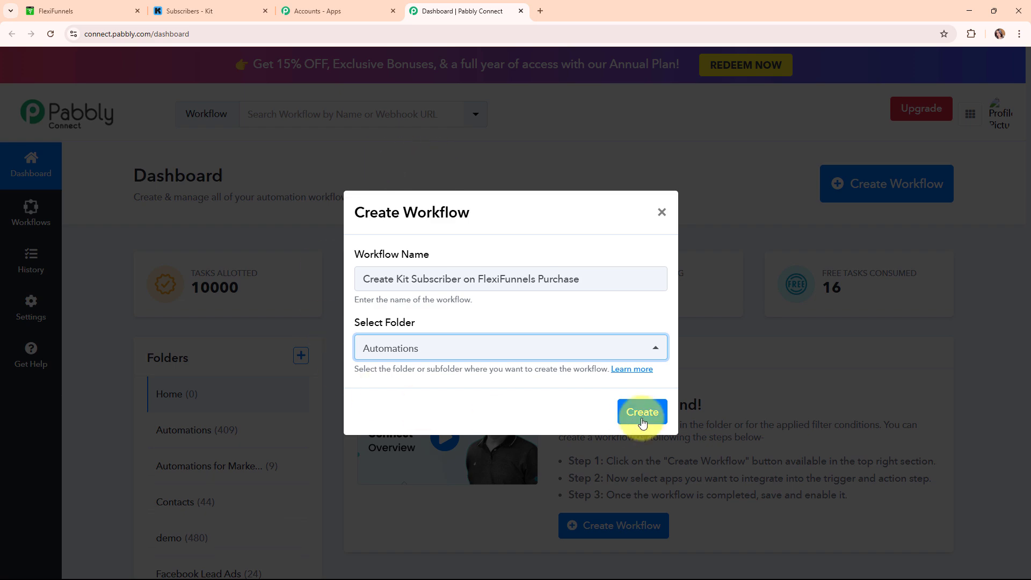
pyautogui.click(646, 376)
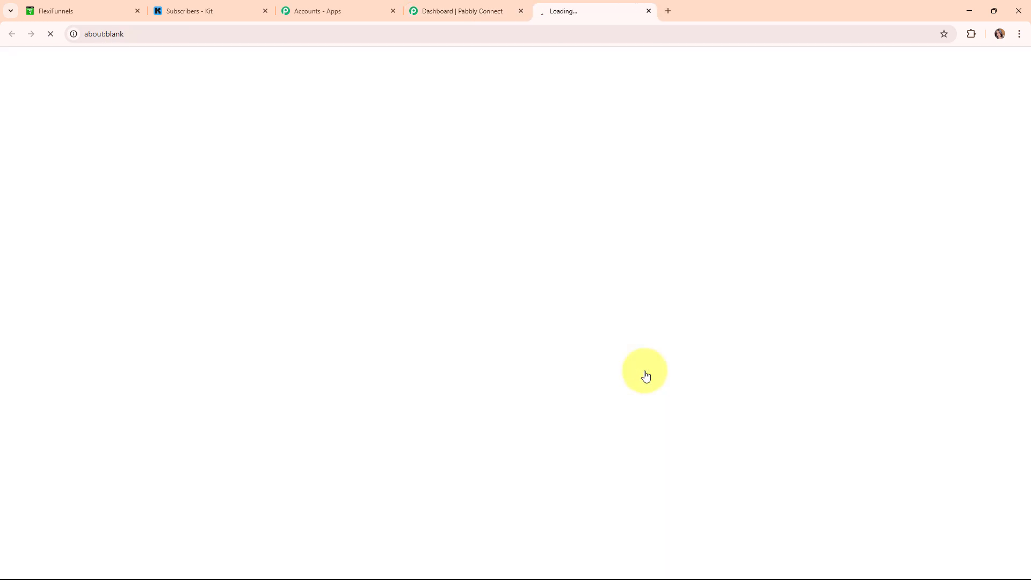
pyautogui.scroll(-6, 504, 371)
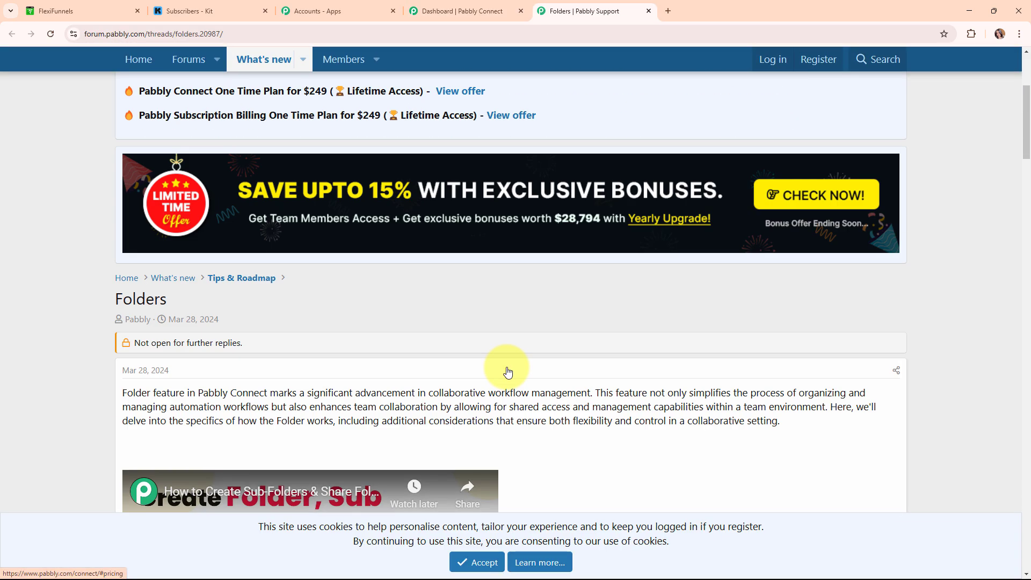
pyautogui.scroll(-5, 508, 372)
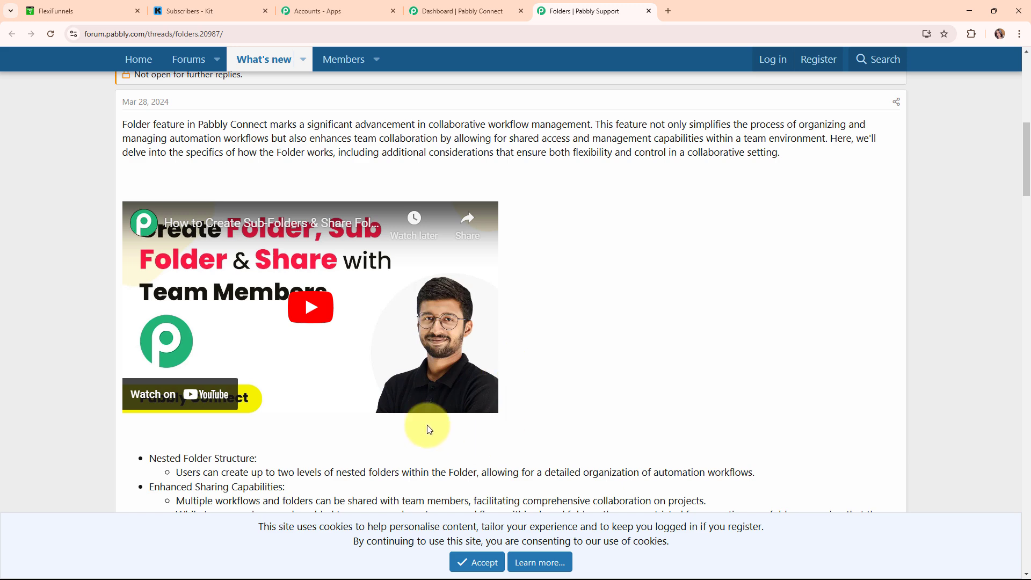
pyautogui.click(649, 11)
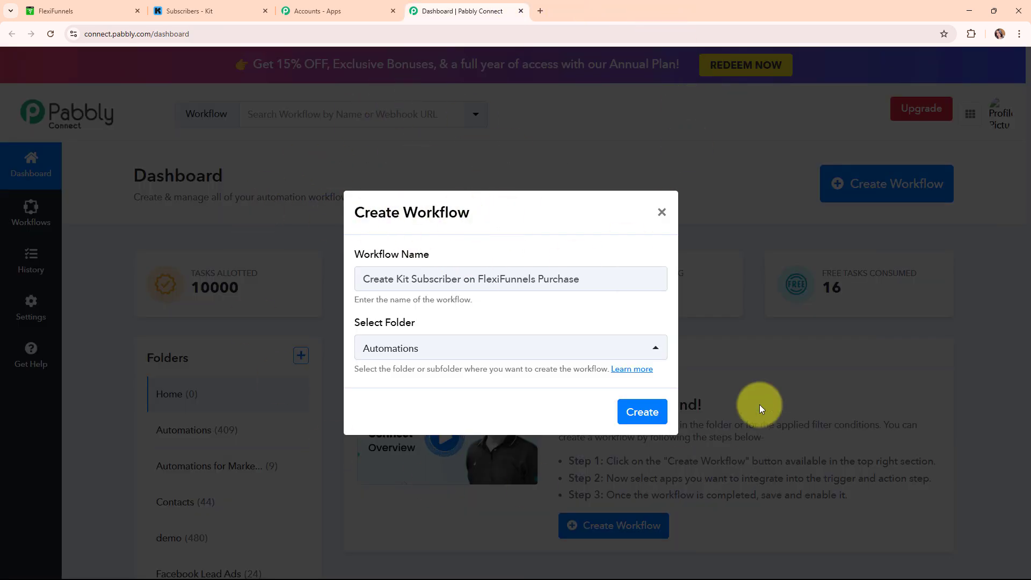
# - Create the workflow and expand its trigger step to pick an app
pyautogui.click(658, 417)
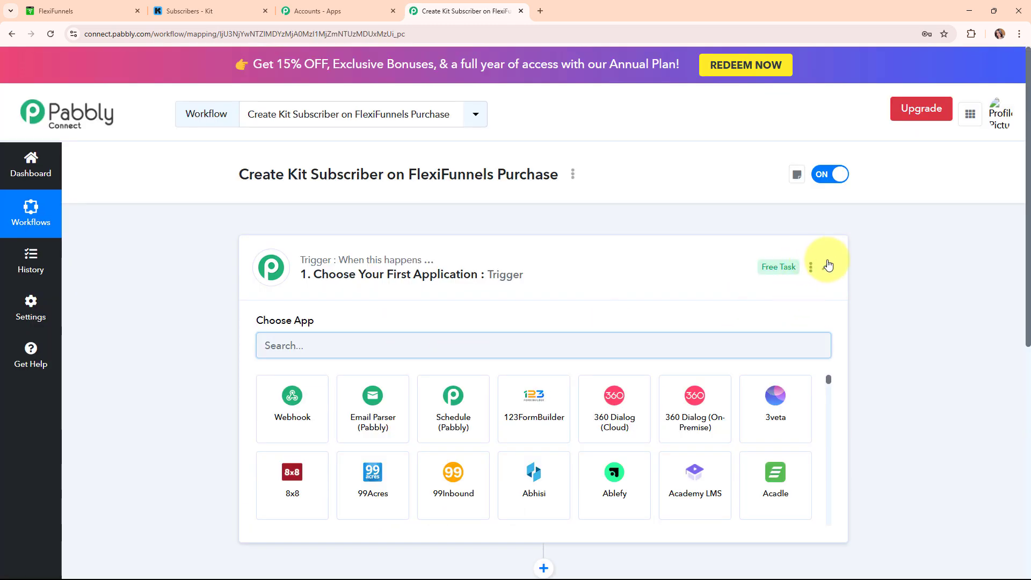
pyautogui.click(826, 267)
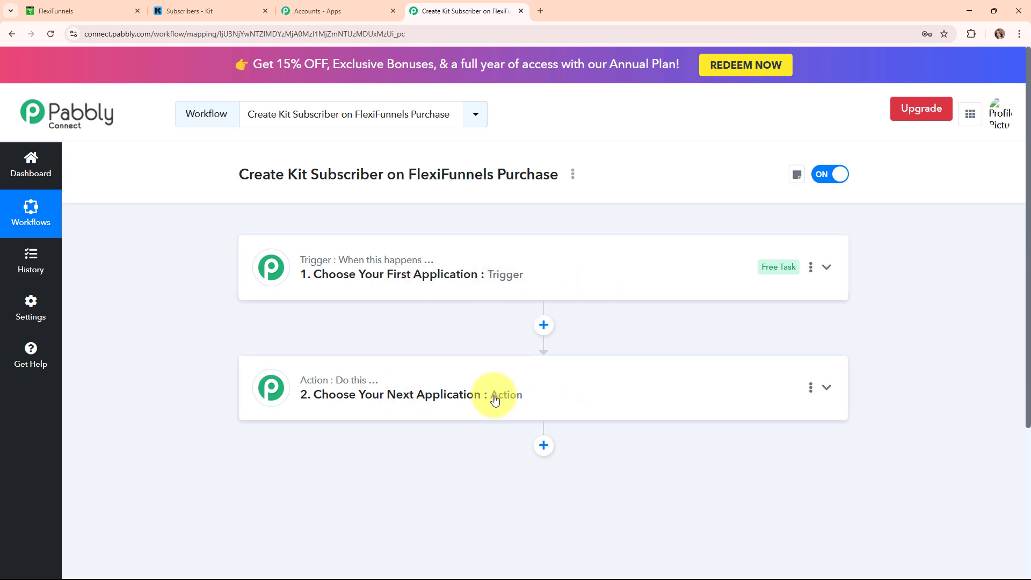
pyautogui.click(649, 274)
# - Set the trigger app to FlexiFunnels with the New Purchase trigger event
pyautogui.click(370, 351)
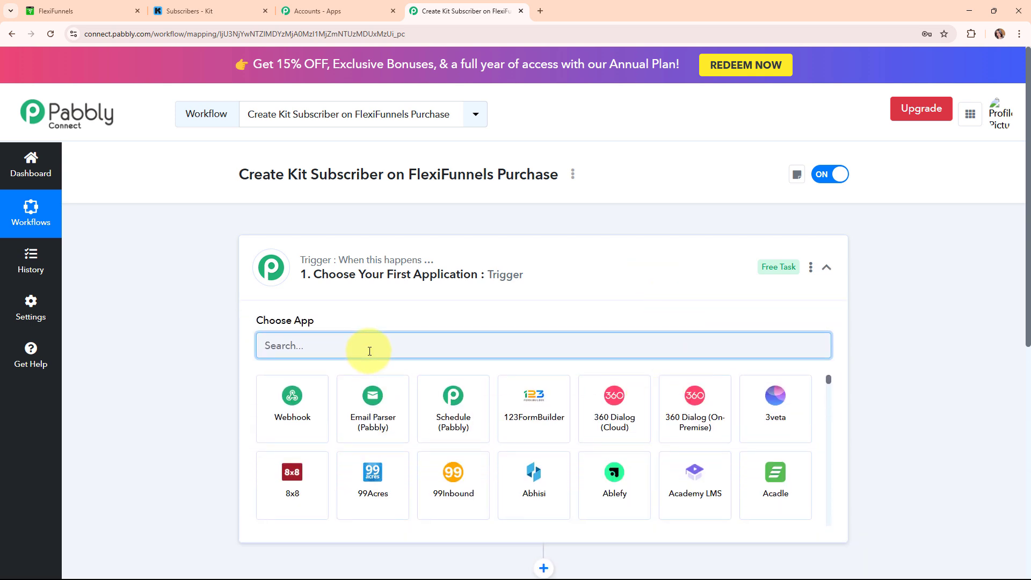
pyautogui.write('flex')
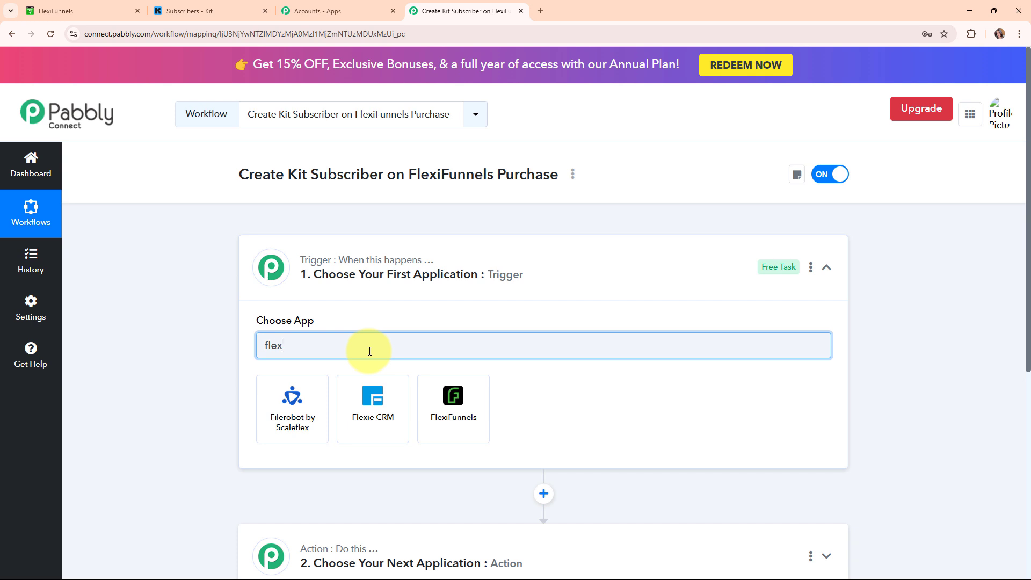
pyautogui.click(472, 416)
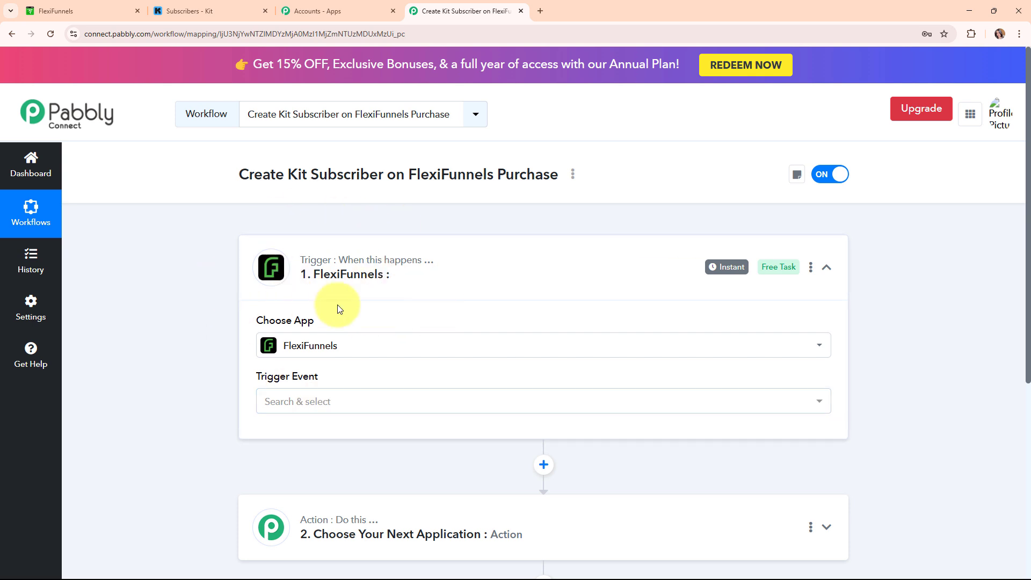
pyautogui.click(407, 409)
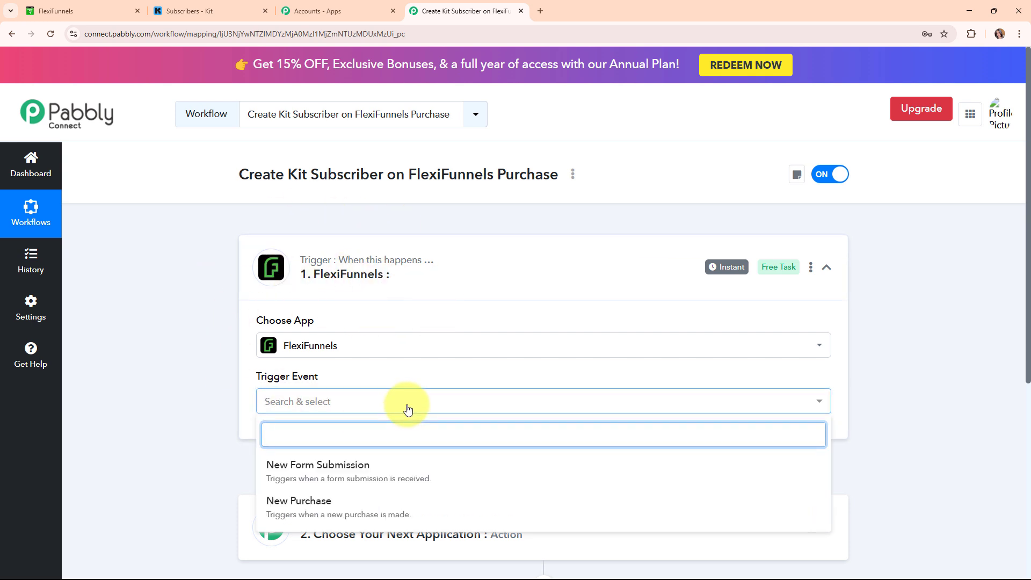
pyautogui.click(433, 514)
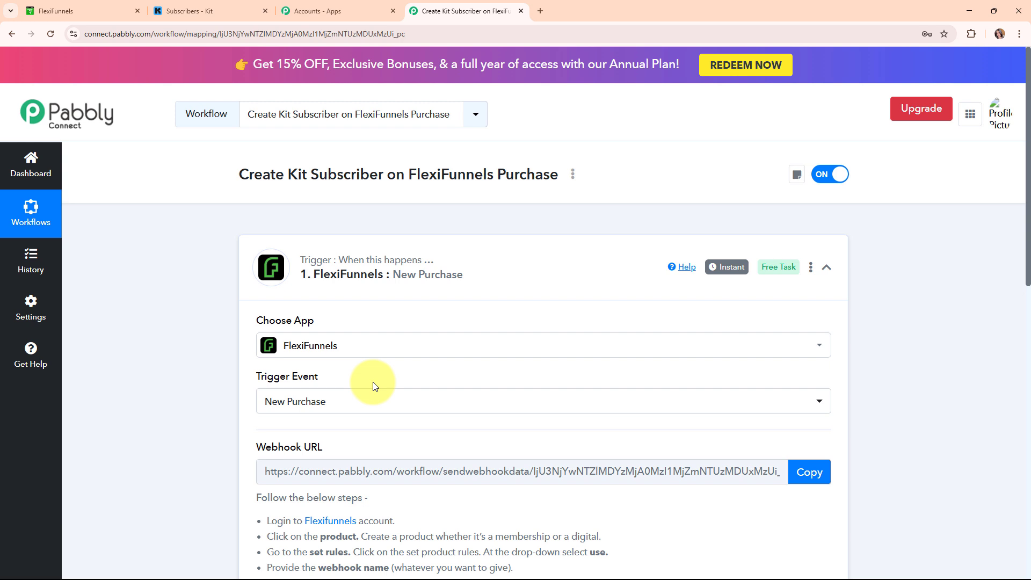
# - Copy the trigger's webhook URL so Pabbly waits for data, then return to FlexiFunnels products
pyautogui.moveTo(257, 376); pyautogui.dragTo(325, 387)
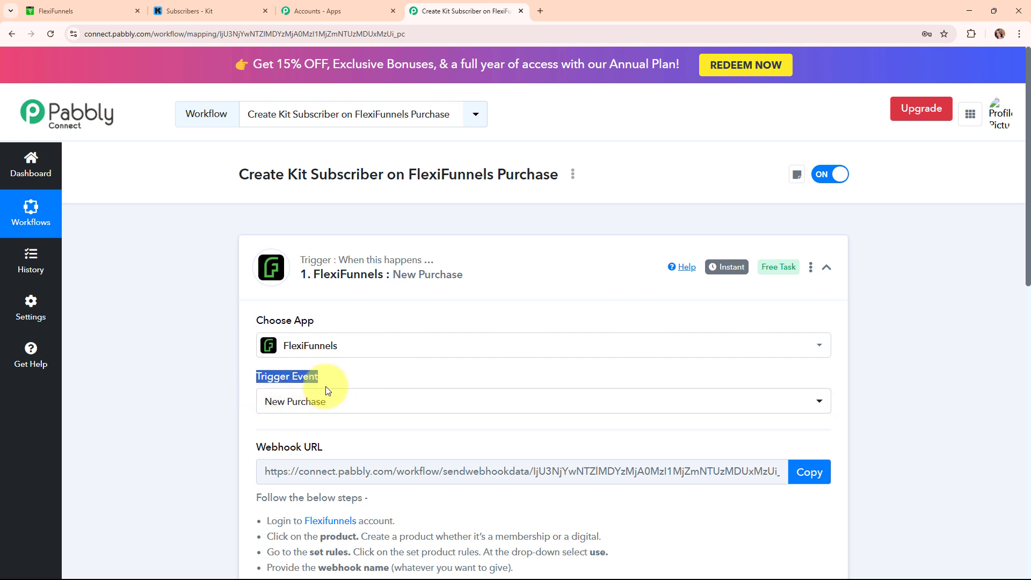
pyautogui.scroll(-2, 328, 391)
pyautogui.moveTo(257, 340); pyautogui.dragTo(324, 344)
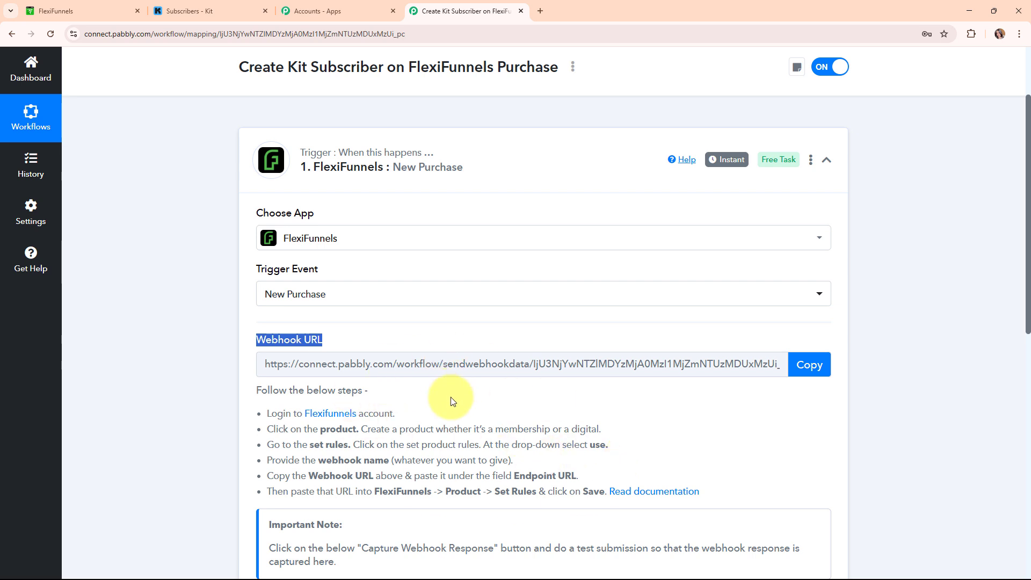
pyautogui.scroll(-3, 448, 395)
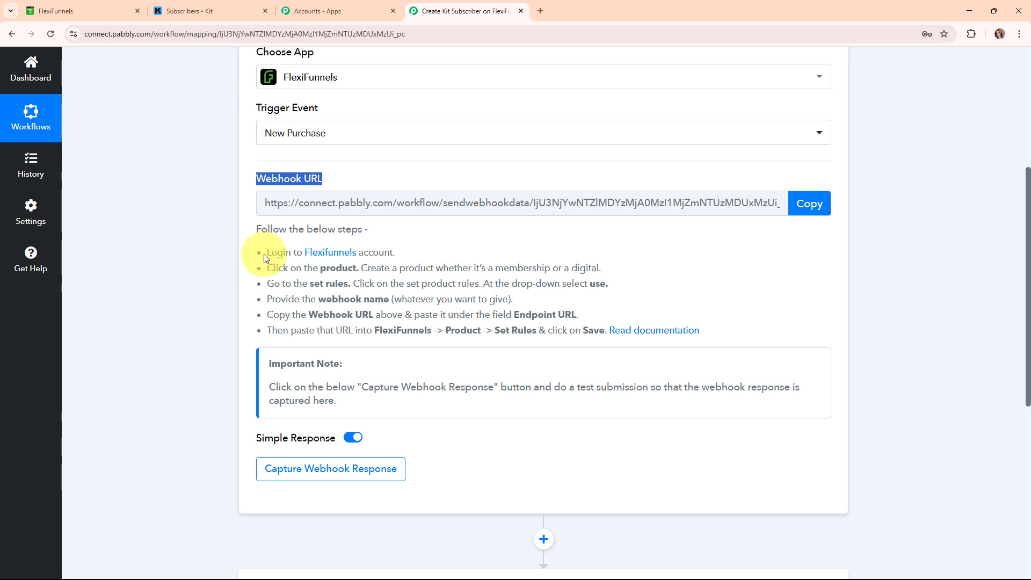
pyautogui.moveTo(263, 258); pyautogui.dragTo(763, 226)
pyautogui.click(808, 204)
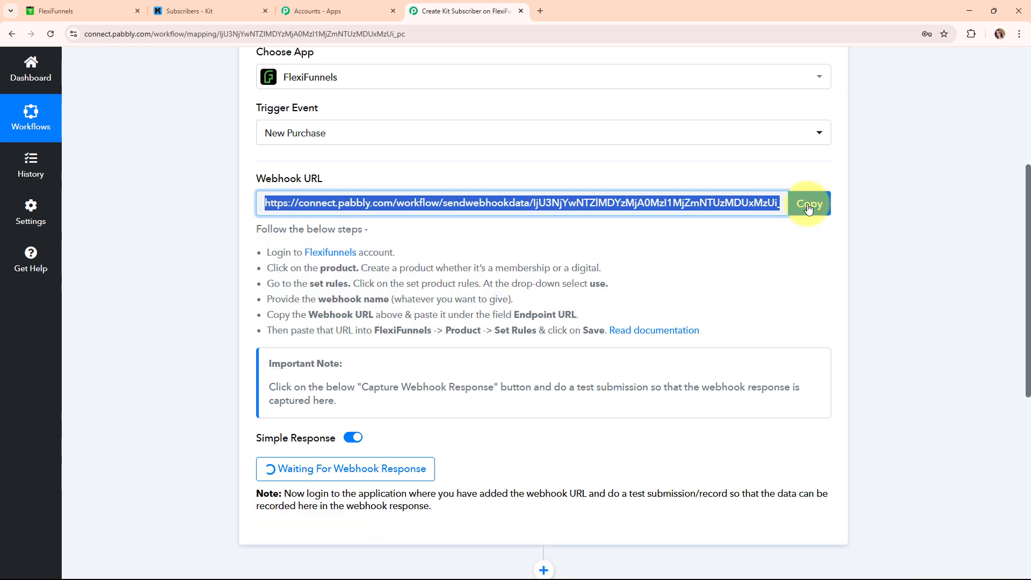
pyautogui.click(66, 7)
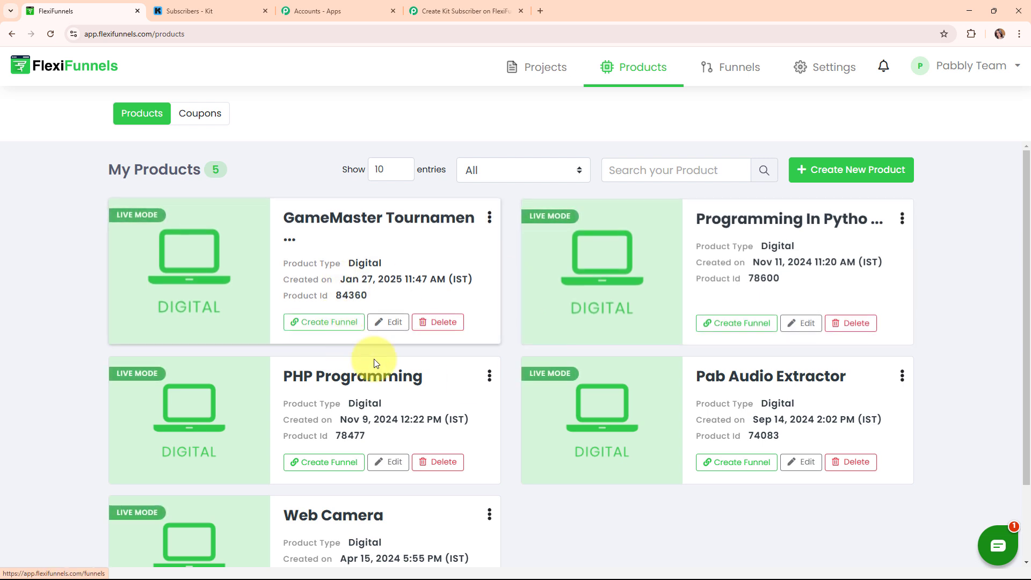
# - Add a Web Camera product rule: when purchased, all pricing options, send to a Webhook
pyautogui.scroll(-2, 462, 484)
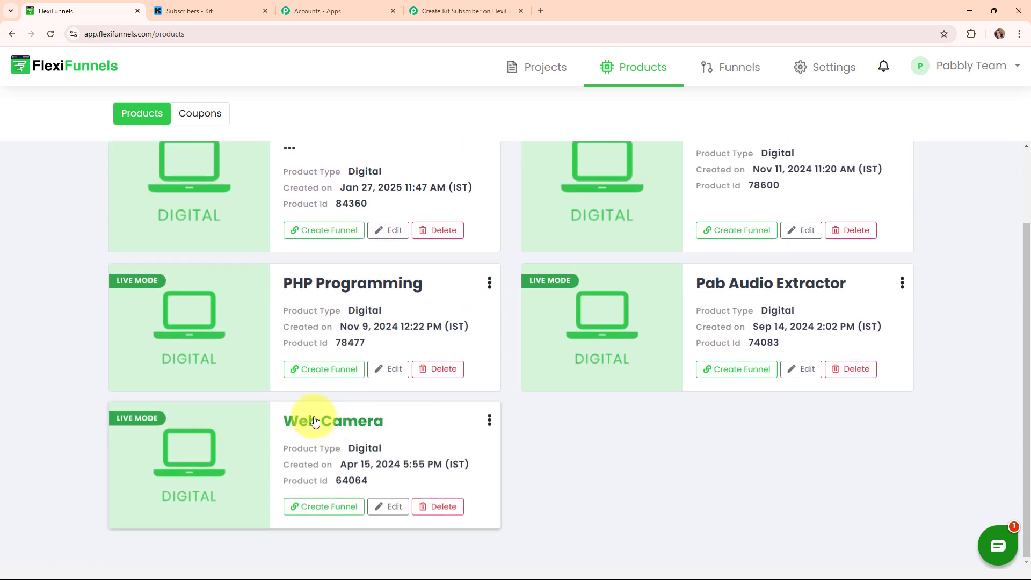
pyautogui.click(395, 508)
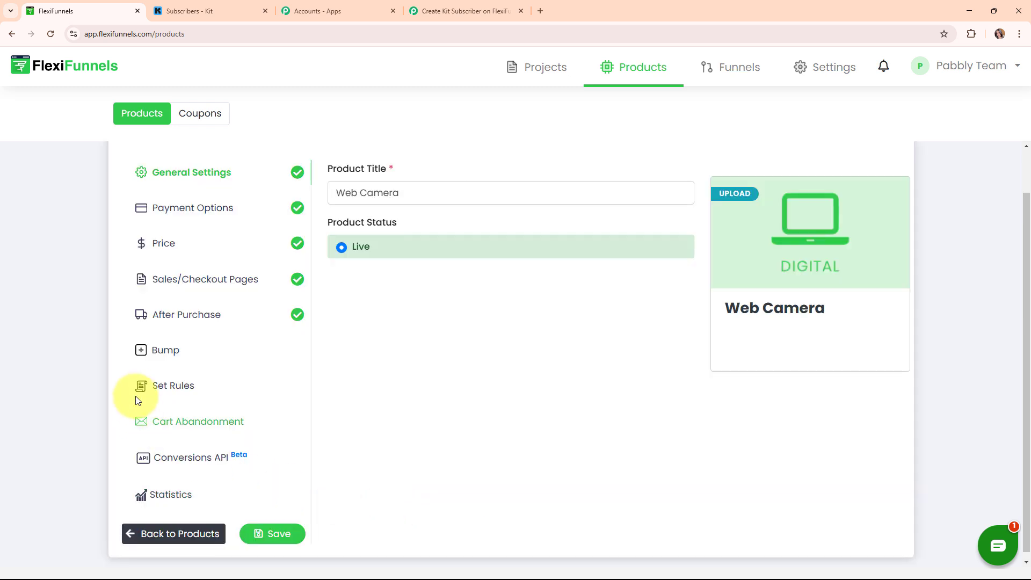
pyautogui.click(179, 387)
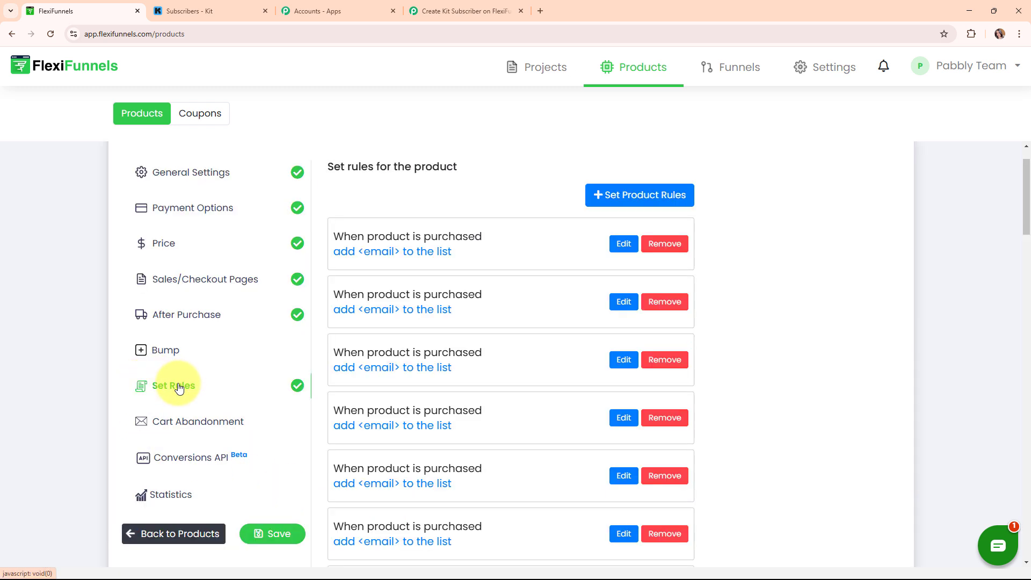
pyautogui.click(630, 202)
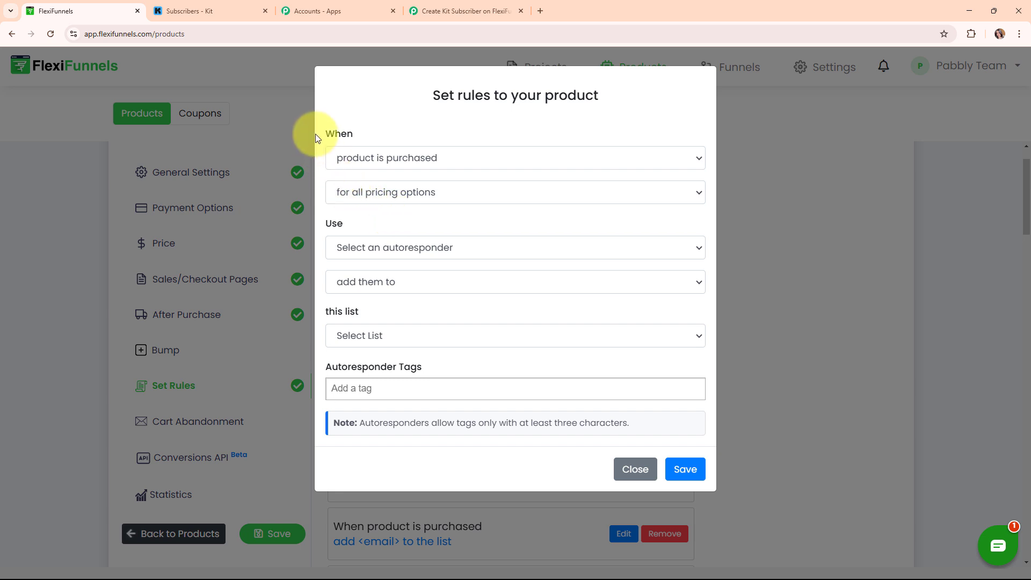
pyautogui.click(557, 158)
pyautogui.click(521, 196)
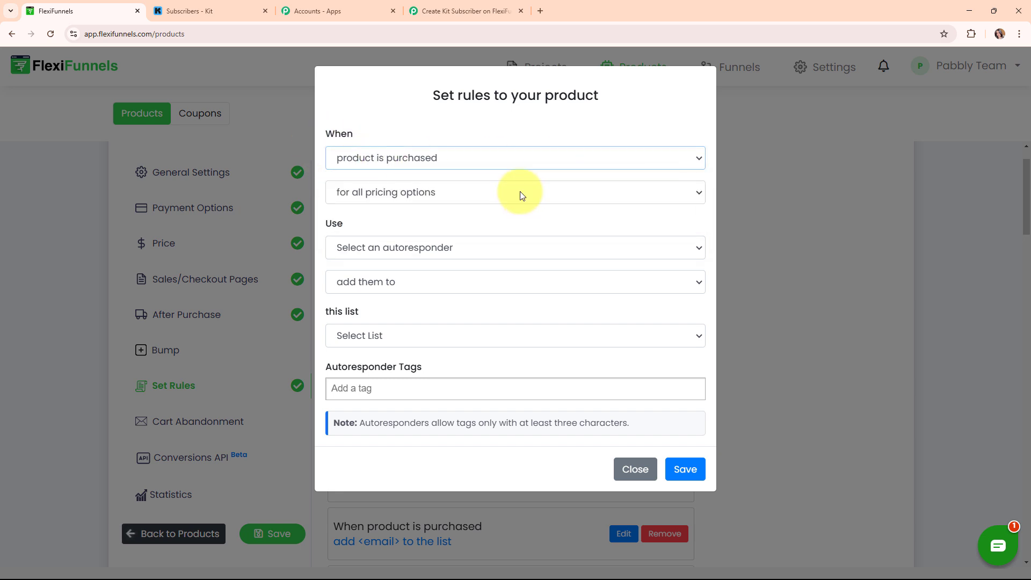
pyautogui.click(430, 193)
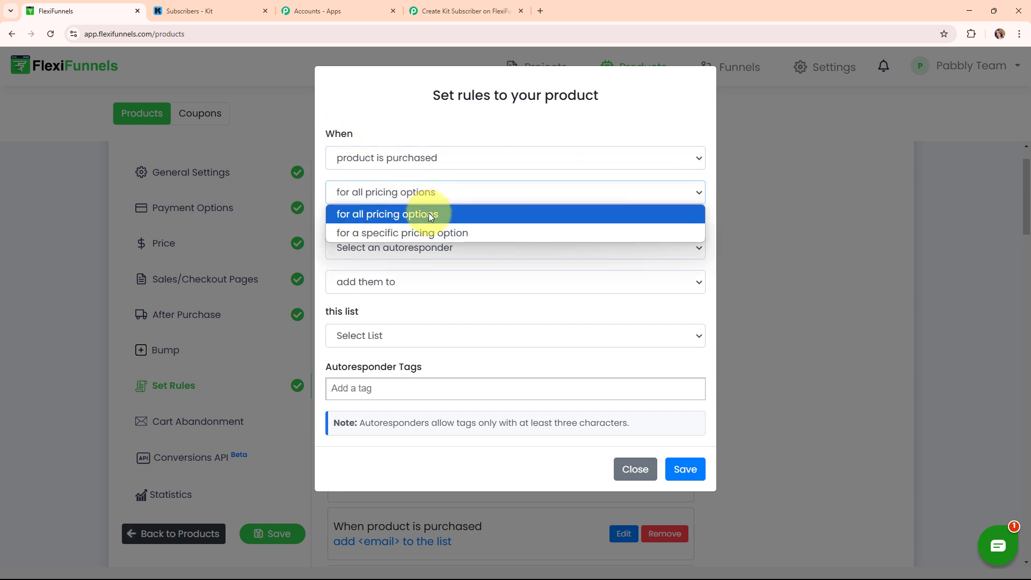
pyautogui.click(429, 215)
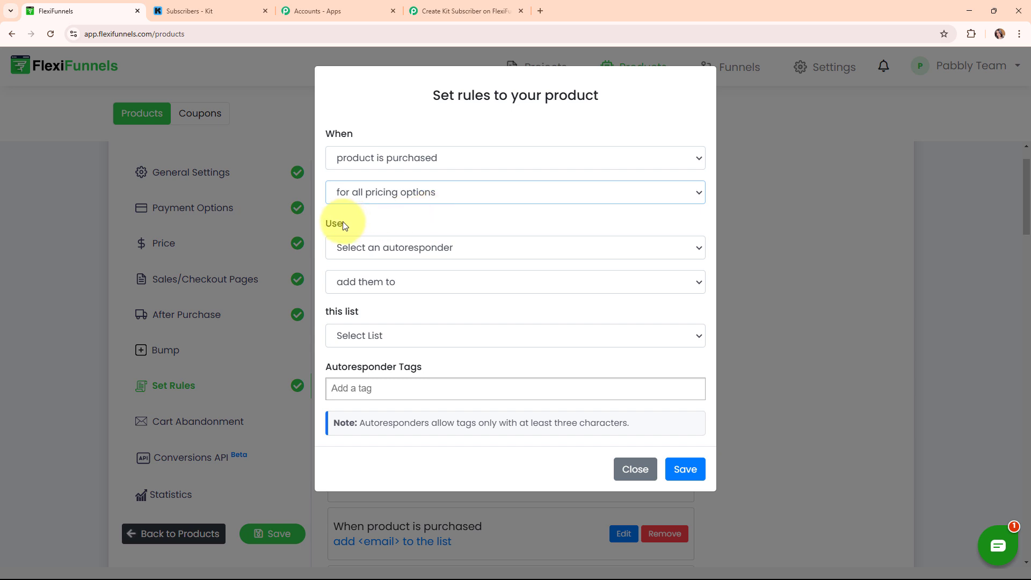
pyautogui.click(570, 248)
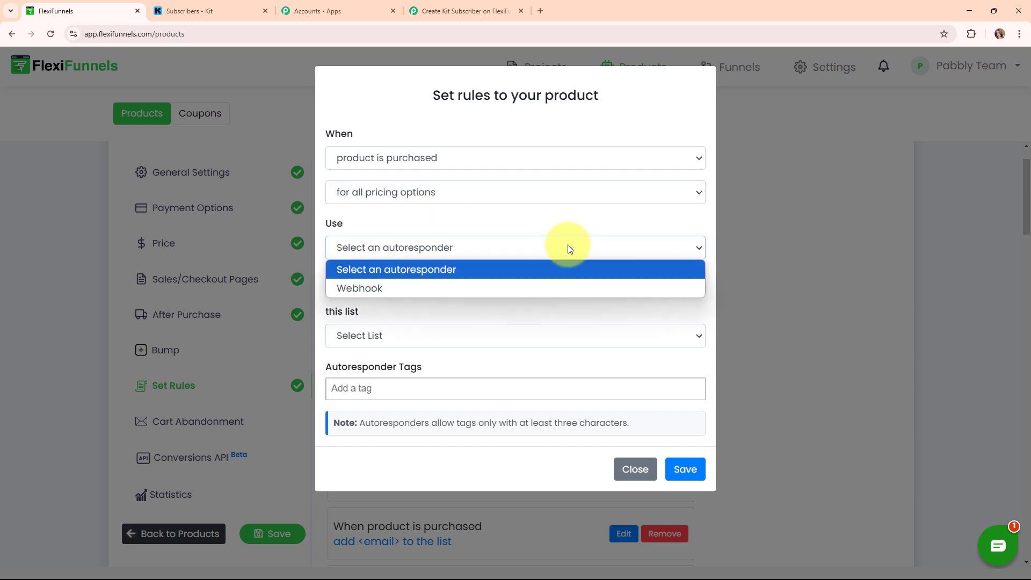
pyautogui.click(559, 284)
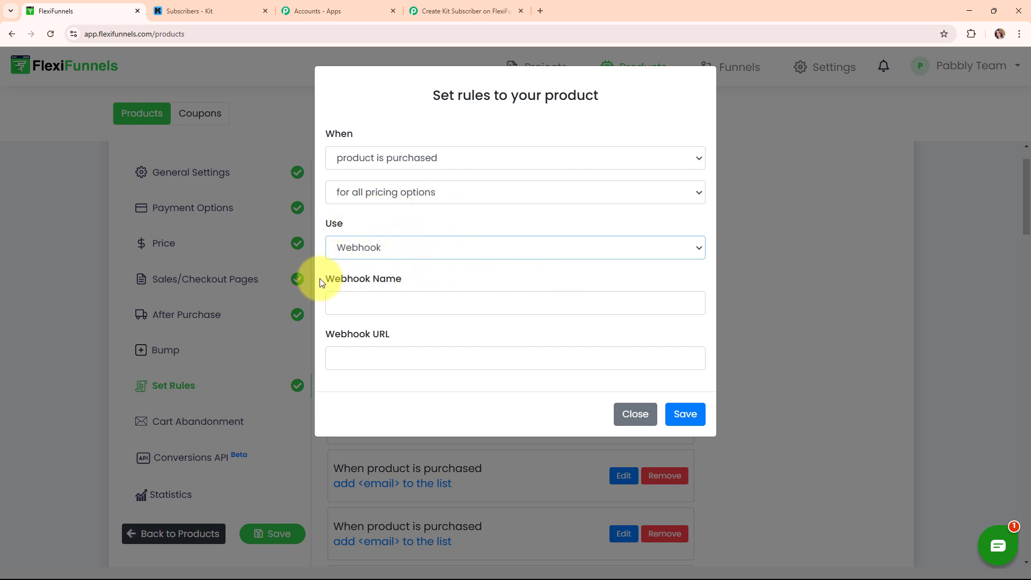
# - Name the webhook 'New Purchase', paste the Pabbly webhook URL, and save the rule
pyautogui.moveTo(320, 282); pyautogui.dragTo(437, 281)
pyautogui.moveTo(324, 333); pyautogui.dragTo(454, 341)
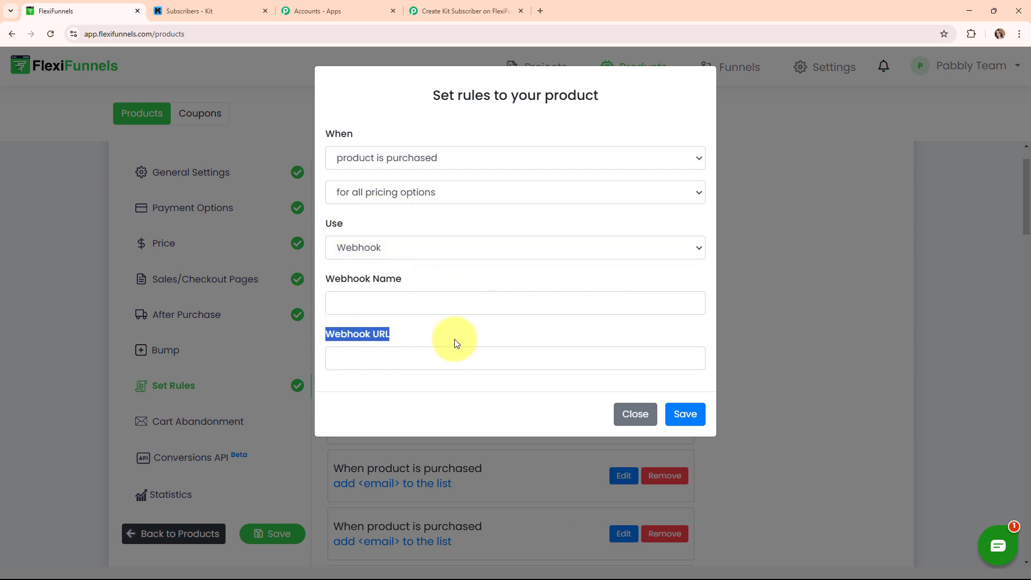
pyautogui.click(421, 301)
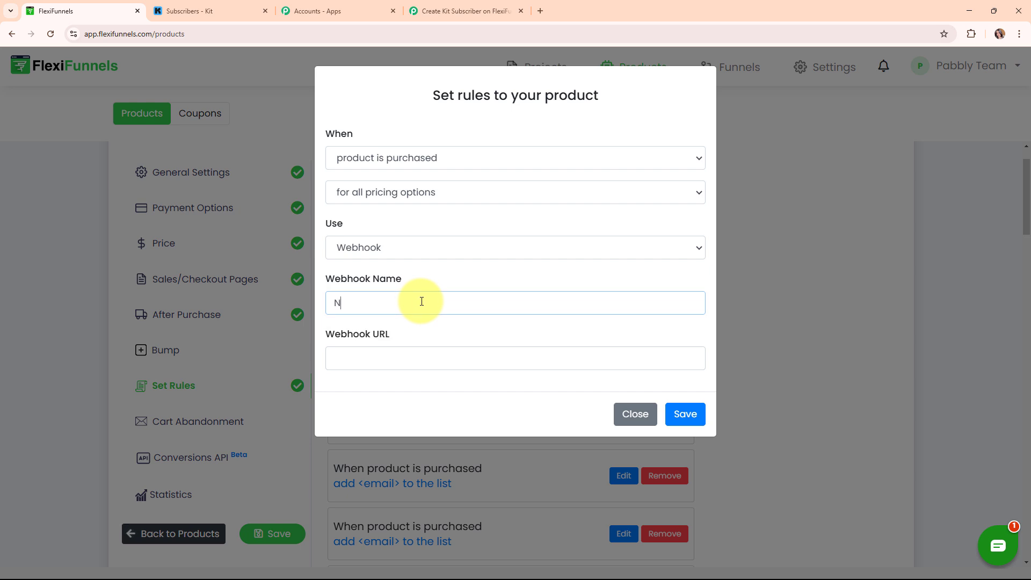
pyautogui.write('New Purchase')
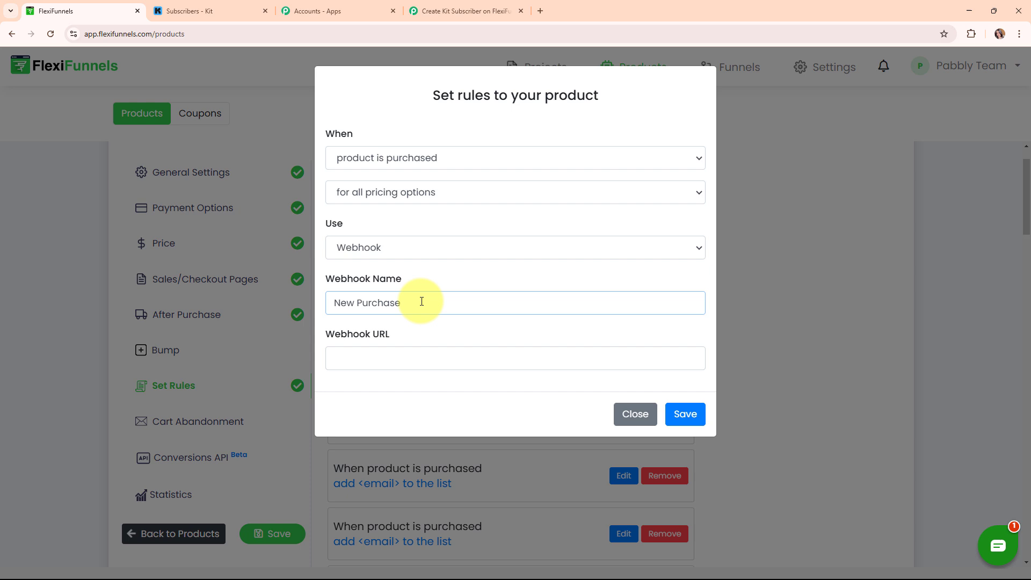
pyautogui.click(423, 354)
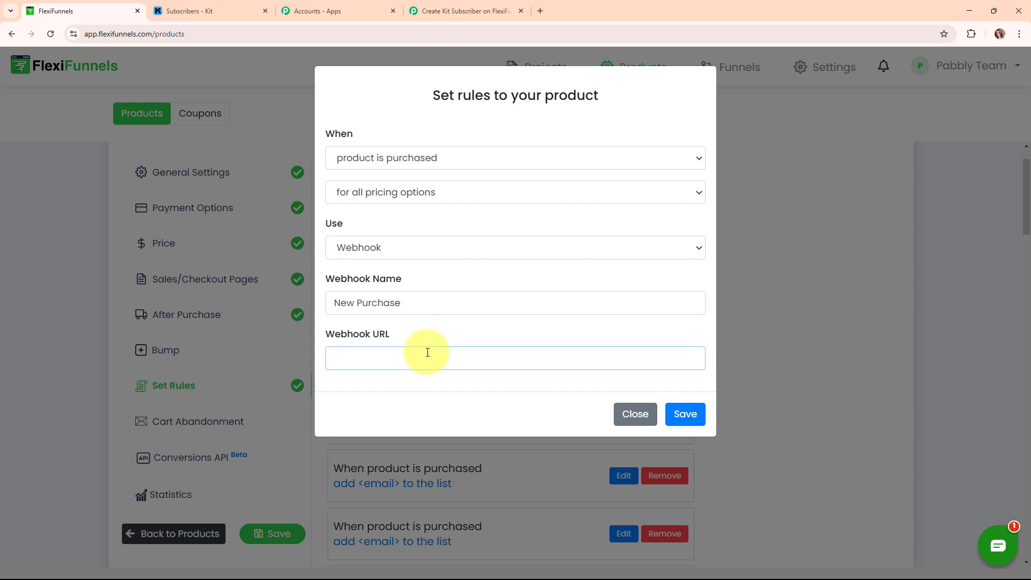
pyautogui.hotkey('ctrl', 'v')
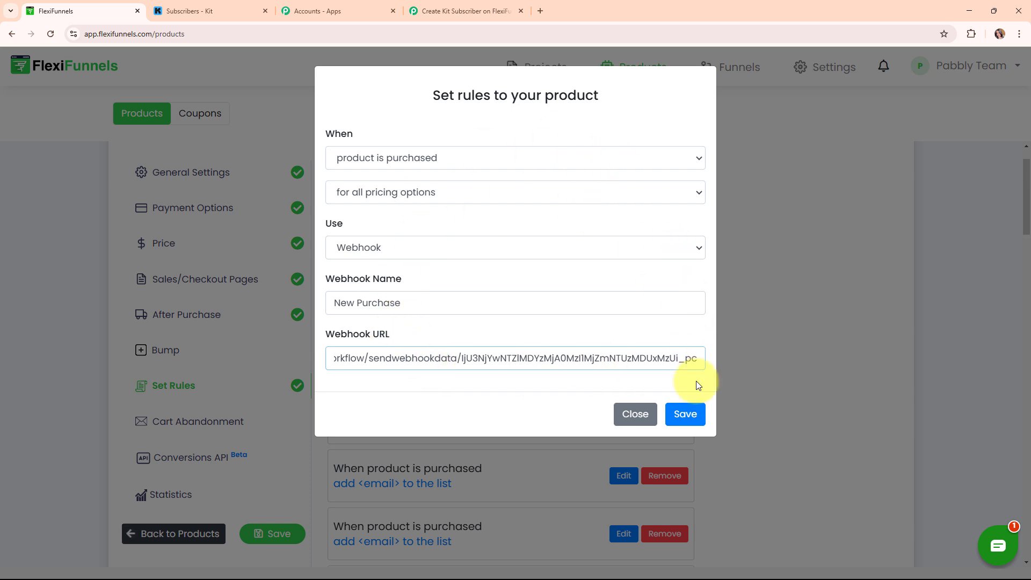
pyautogui.click(686, 414)
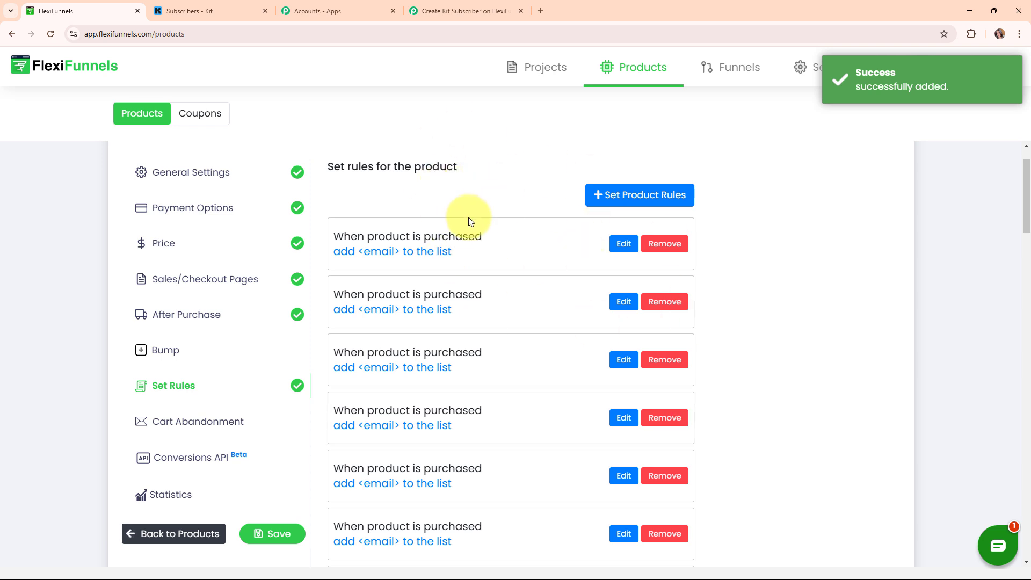
# - Return to the Pabbly trigger waiting for the webhook response and open a fresh browser tab
pyautogui.click(456, 15)
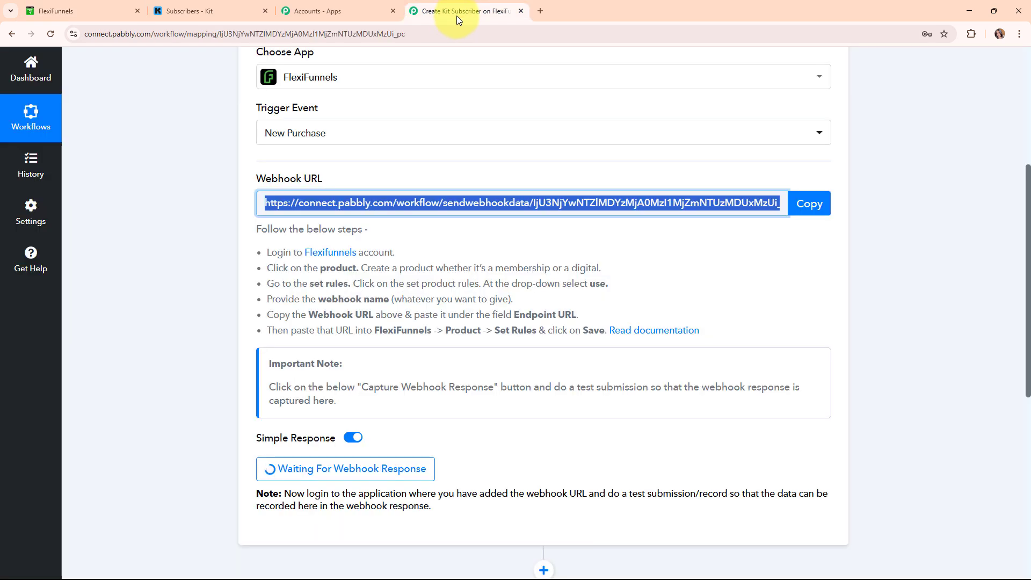
pyautogui.scroll(-4, 451, 270)
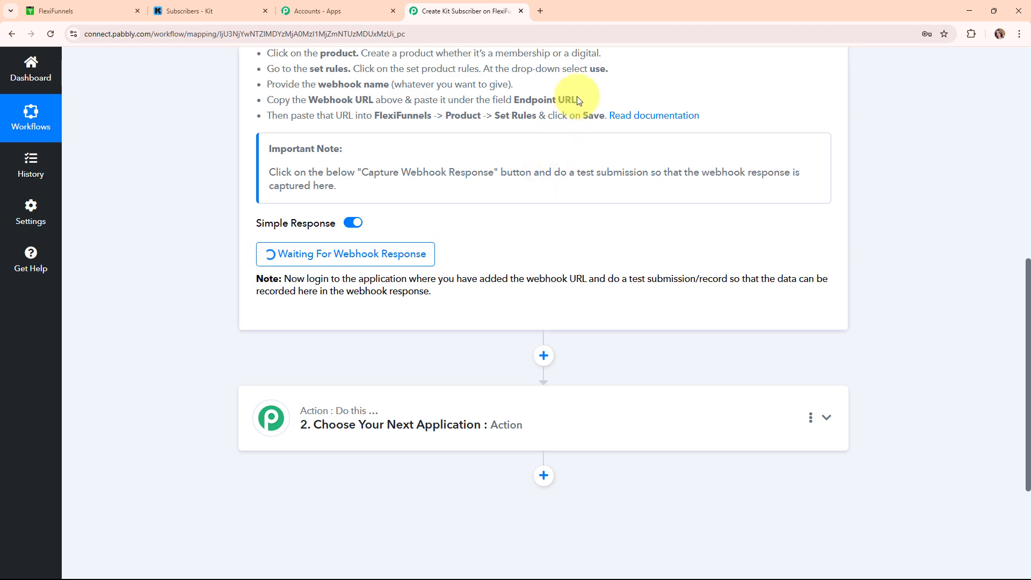
pyautogui.click(542, 11)
# - Load the Web Camera sale page and proceed to its checkout
pyautogui.hotkey('ctrl', 'v')
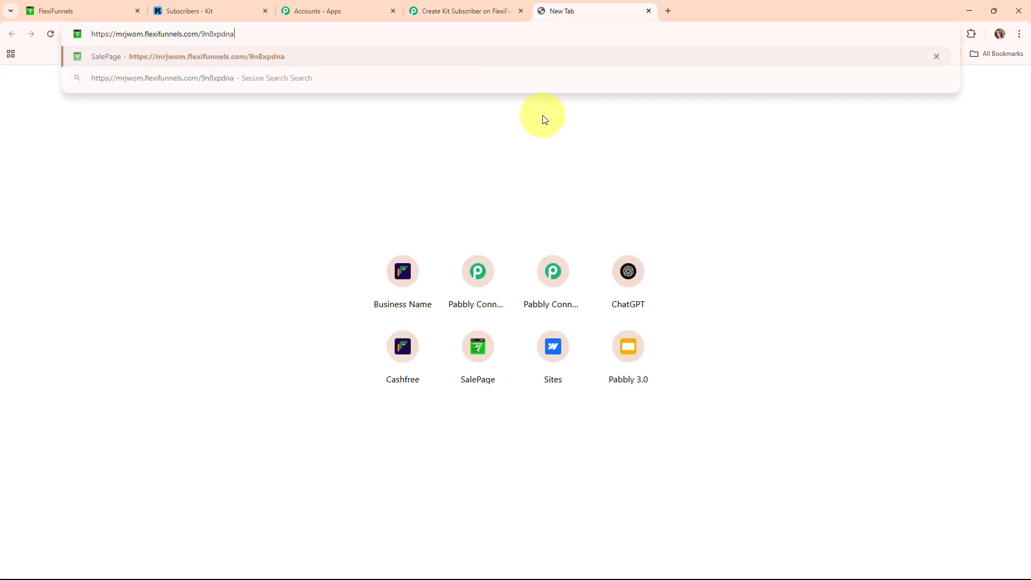
pyautogui.press('Return')
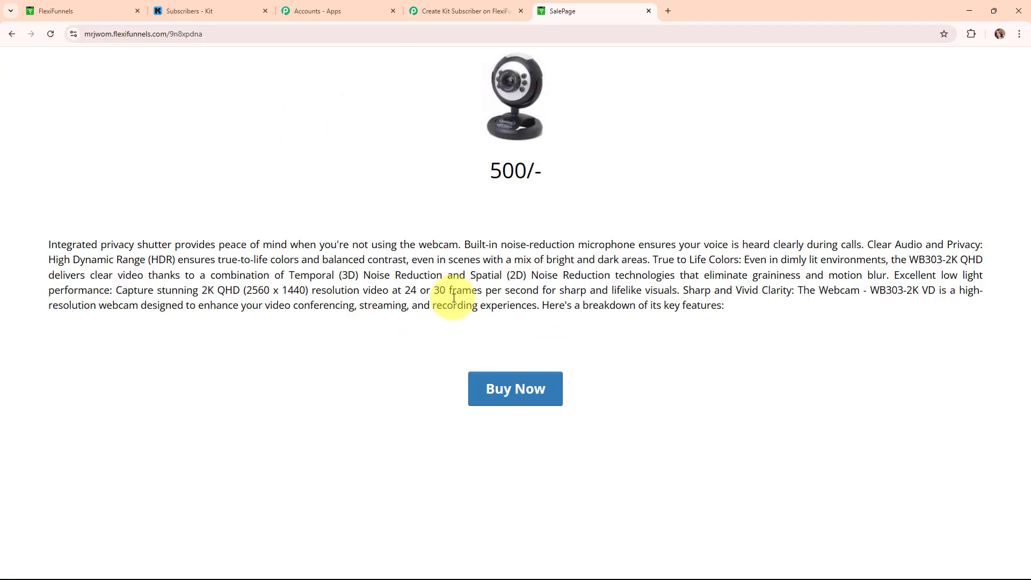
pyautogui.click(551, 394)
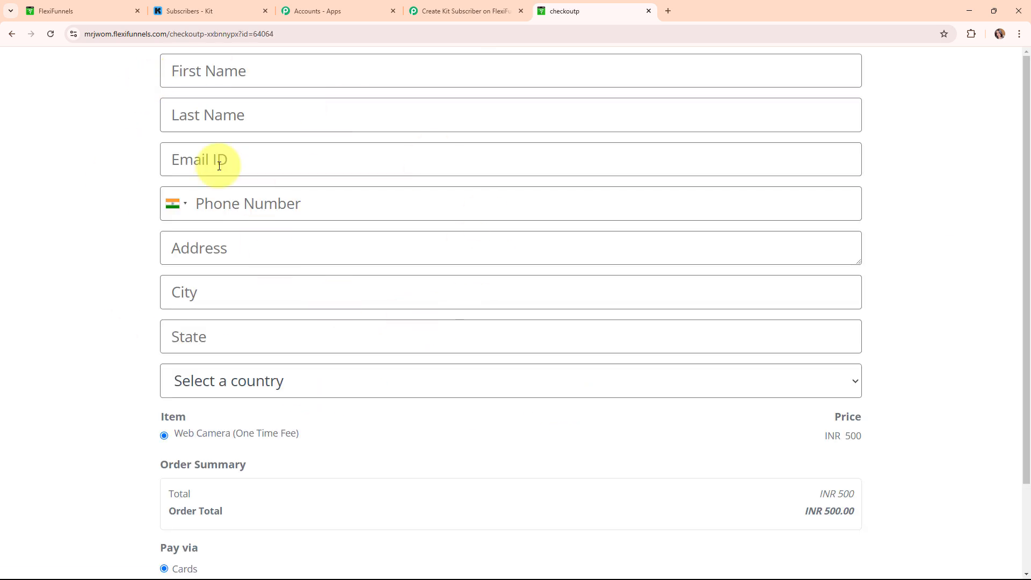
# - Fill in the test buyer's first name, last name, e-mail and phone number
pyautogui.click(228, 74)
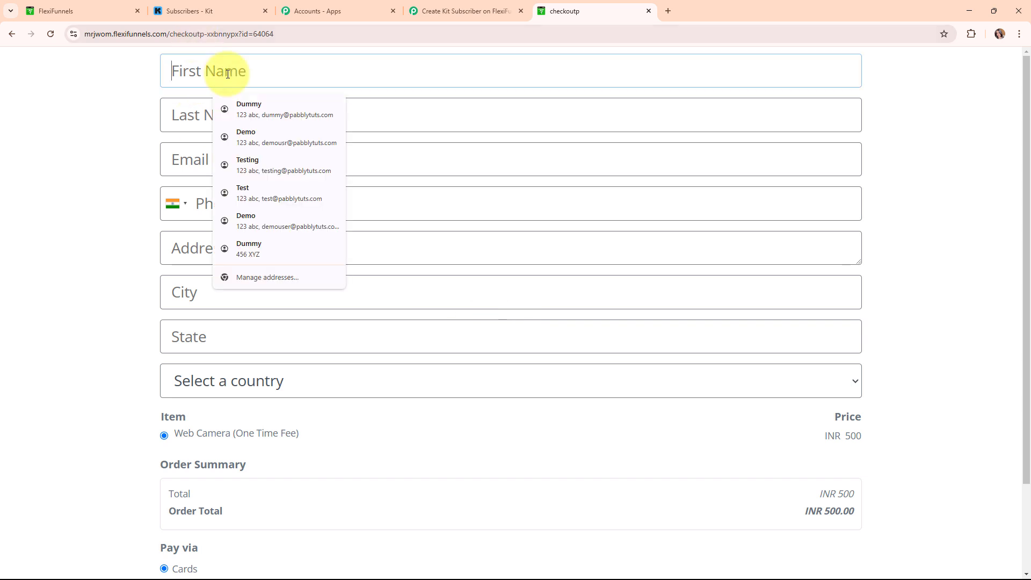
pyautogui.write('Latest')
pyautogui.click(218, 115)
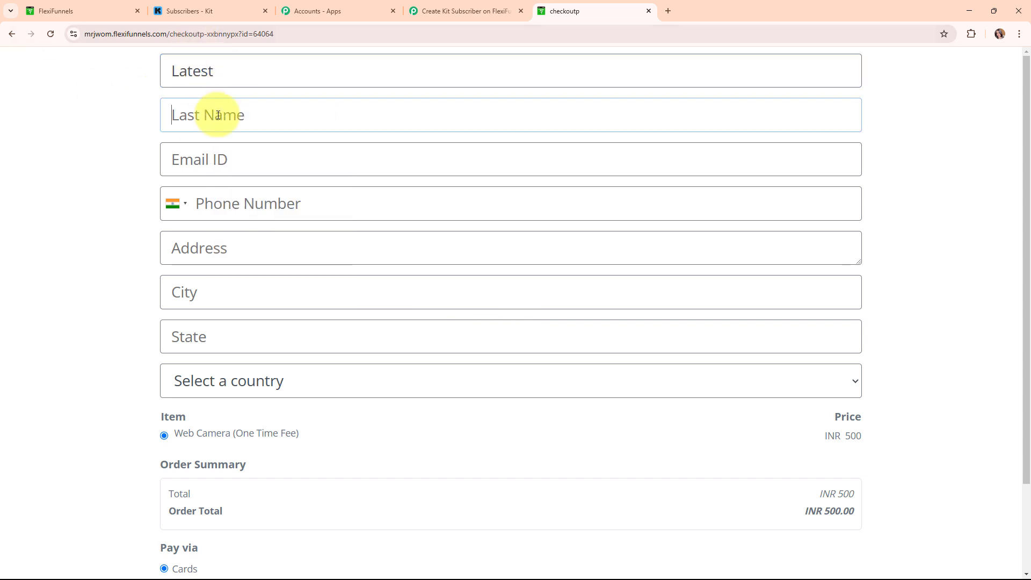
pyautogui.write('Customer')
pyautogui.click(242, 167)
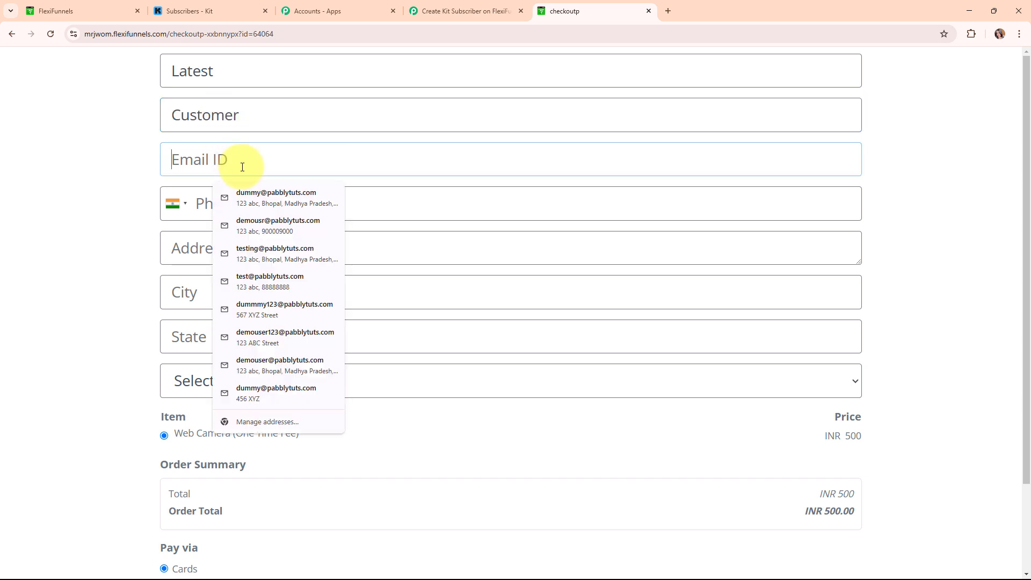
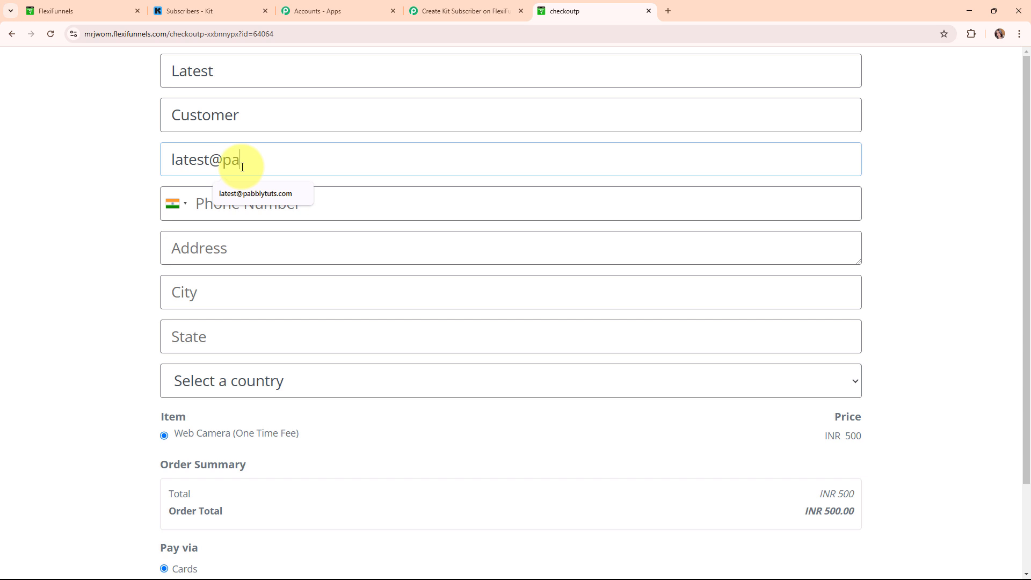
pyautogui.press('Down')
pyautogui.press('Return')
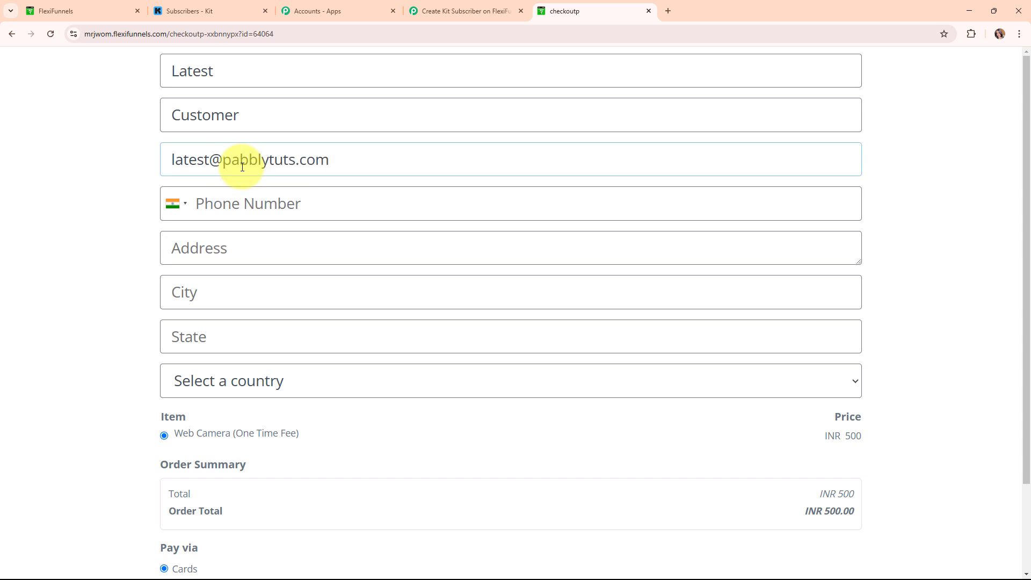
pyautogui.click(269, 213)
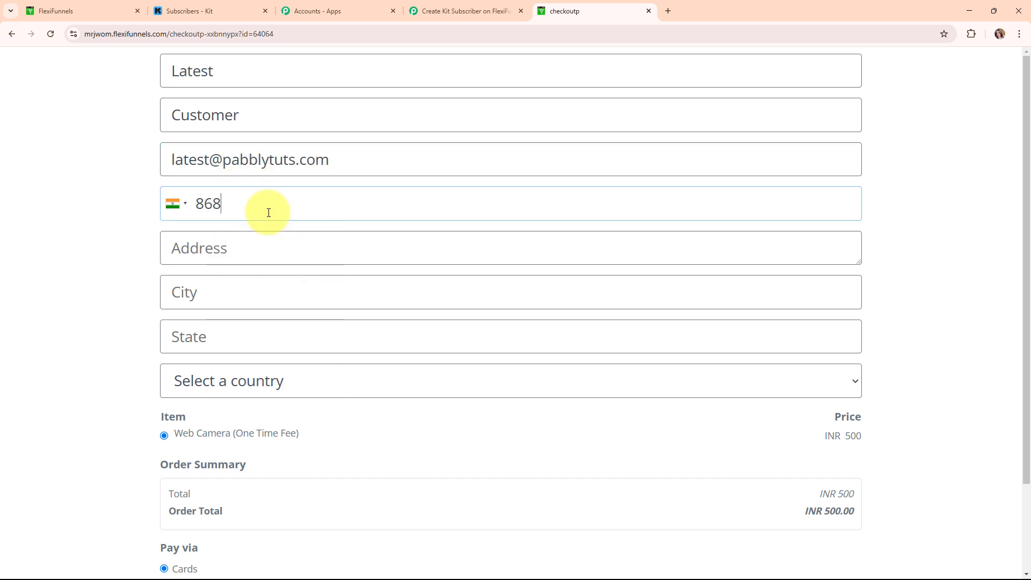
# - Fill in the buyer's street, city and state, and choose India as the country
pyautogui.click(258, 253)
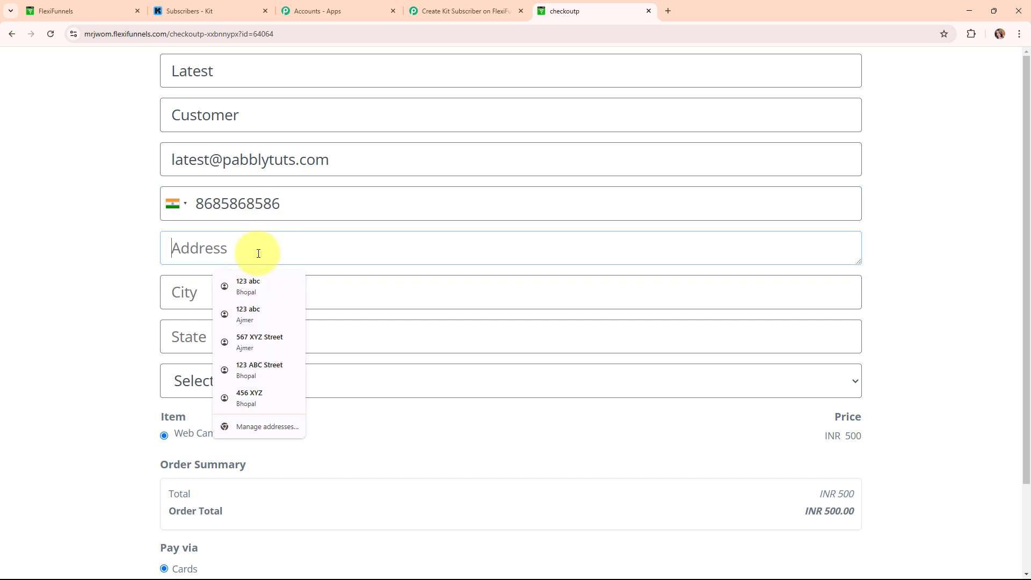
pyautogui.write('123')
pyautogui.click(352, 300)
pyautogui.write('Bhopal')
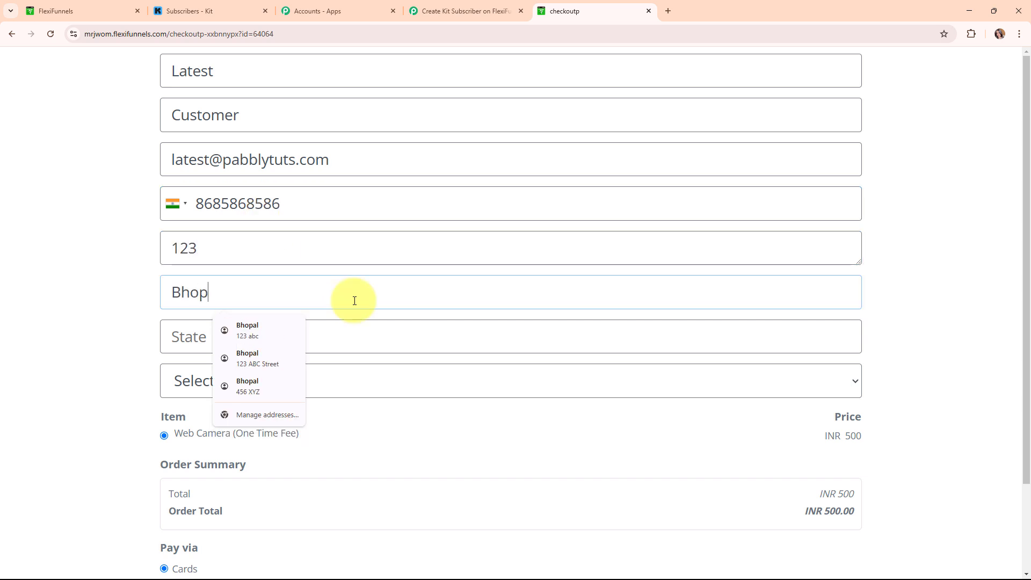
pyautogui.click(372, 334)
pyautogui.write('Madhya Pradesh')
pyautogui.click(578, 381)
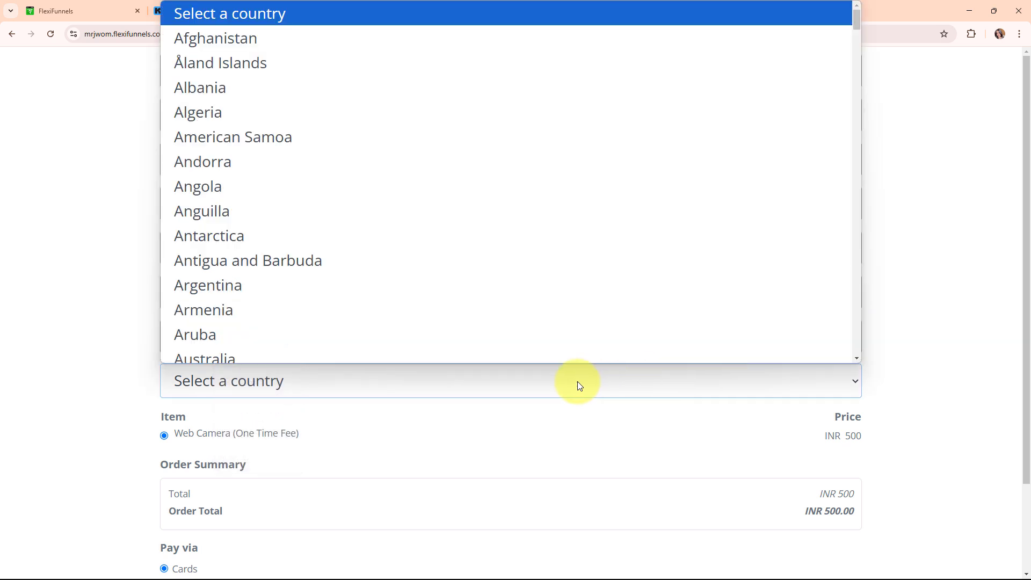
pyautogui.press('i')
pyautogui.scroll(-3, 331, 161)
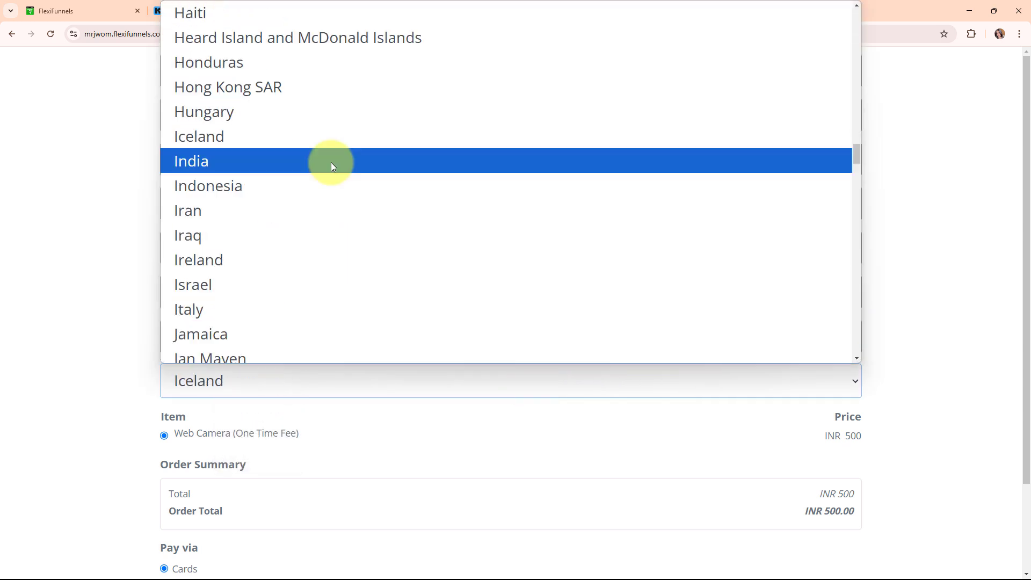
pyautogui.click(331, 162)
pyautogui.scroll(-2, 609, 378)
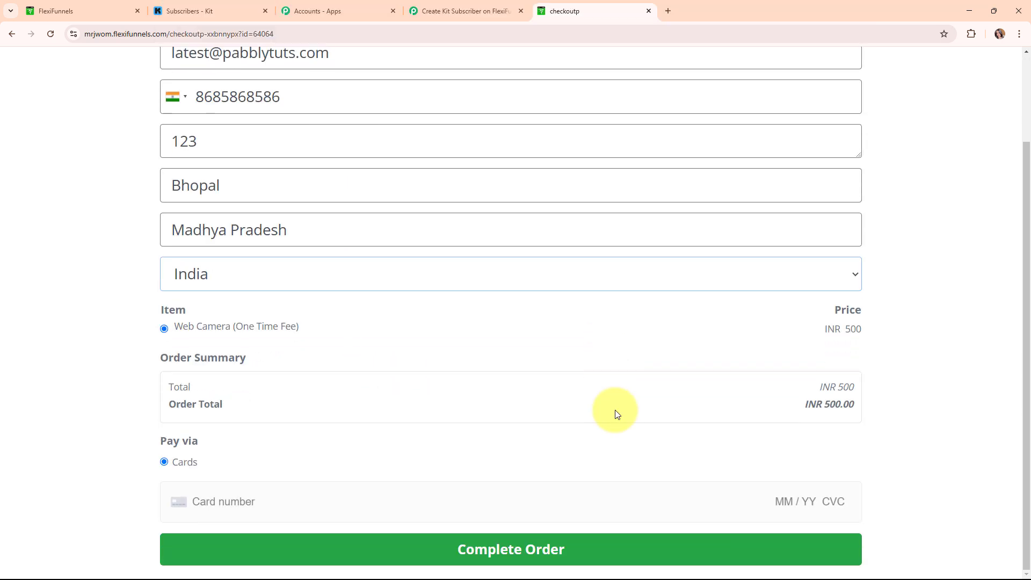
# - Enter the test card details and complete the INR 500 Web Camera order, declining to save the card
pyautogui.click(376, 492)
pyautogui.write('411')
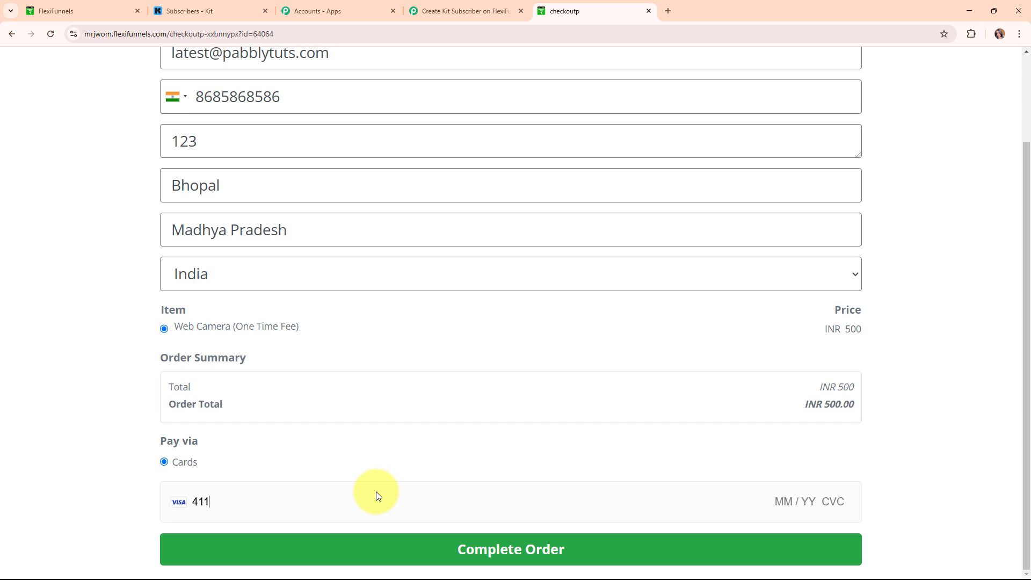
pyautogui.write('1 1111 1111 1111 11 / 27 123 ')
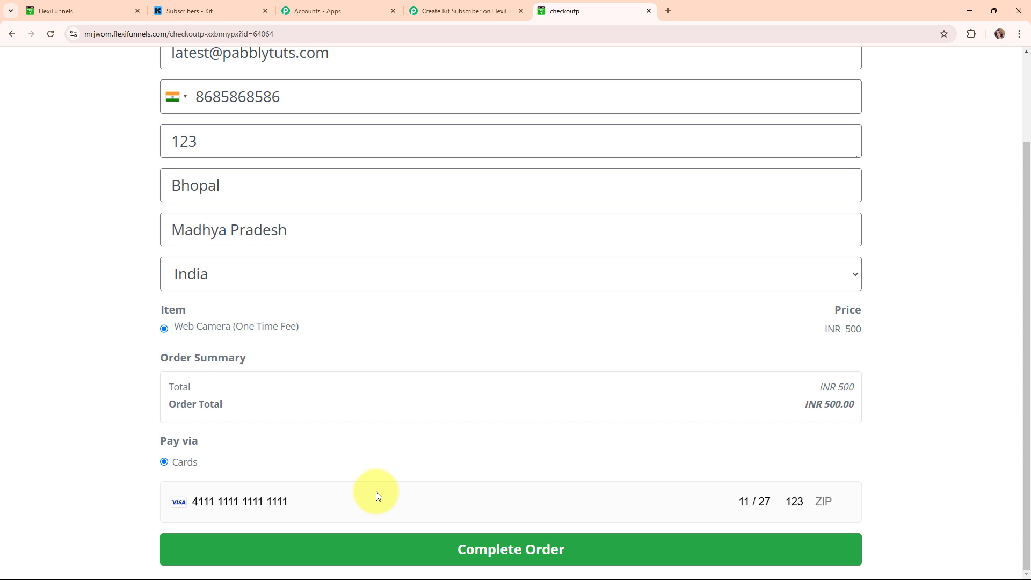
pyautogui.write('46200')
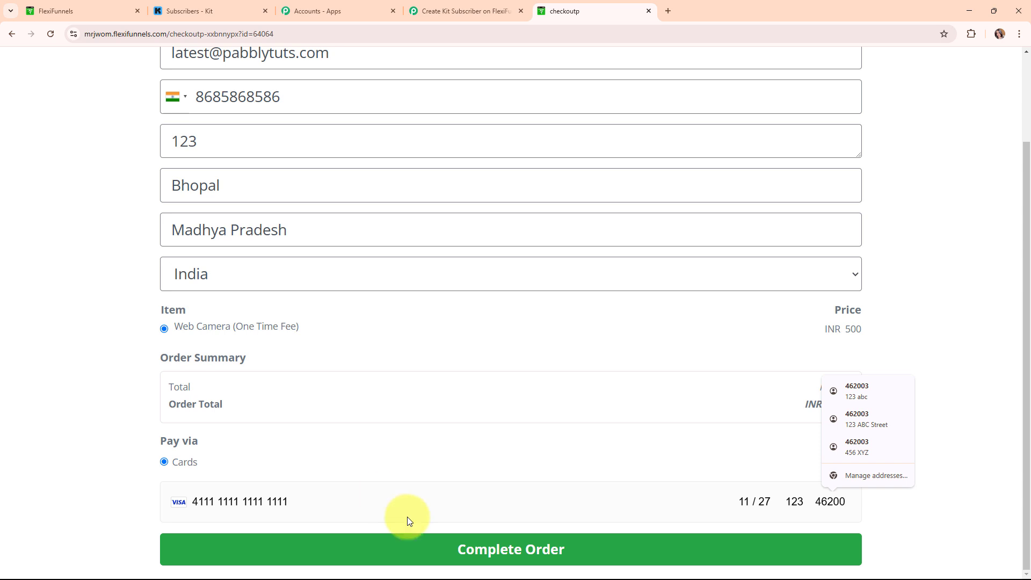
pyautogui.click(488, 551)
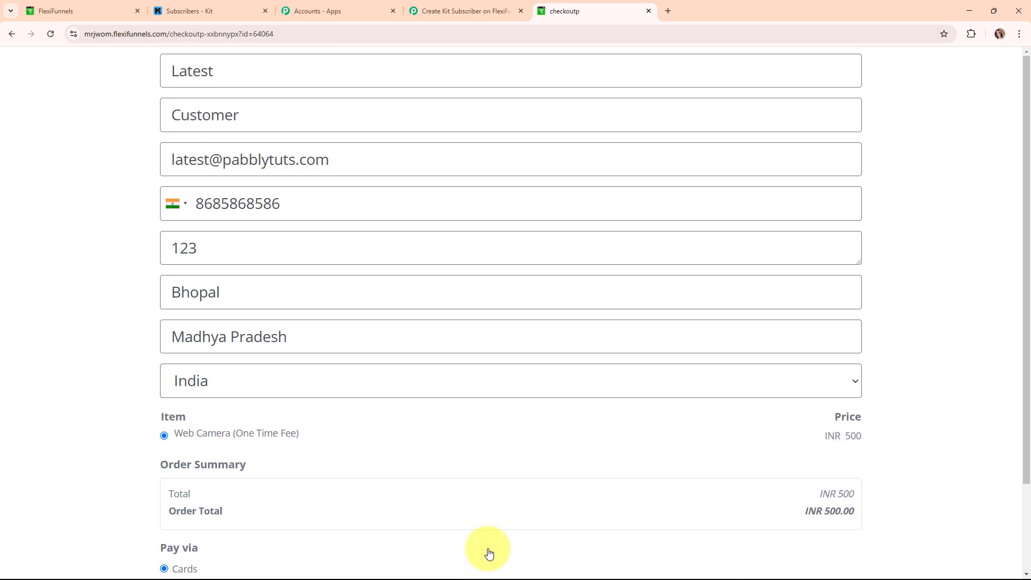
pyautogui.click(922, 208)
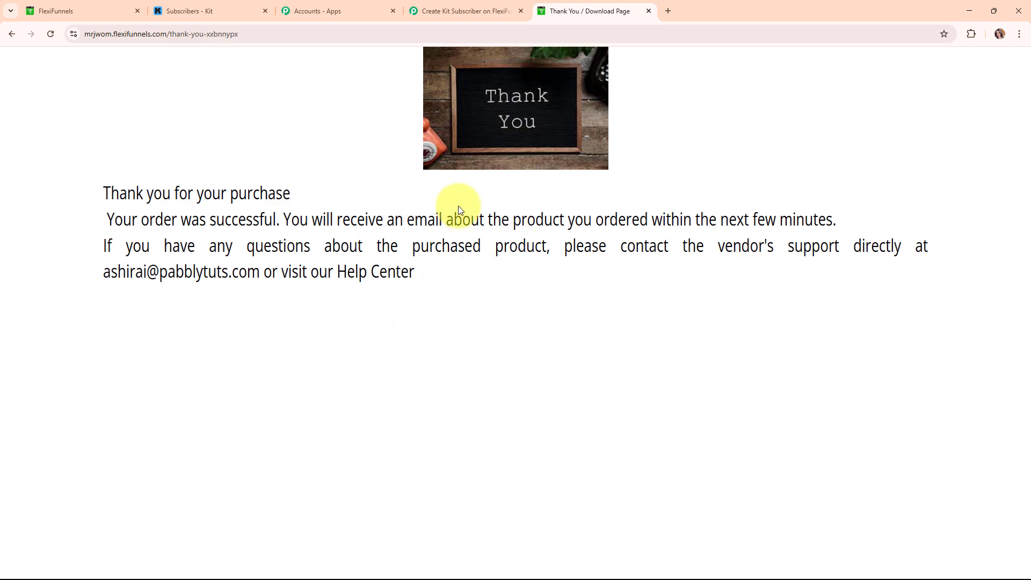
# - Back in the workflow, review the captured buyer and INR order fields, then collapse the New Purchase trigger
pyautogui.click(450, 6)
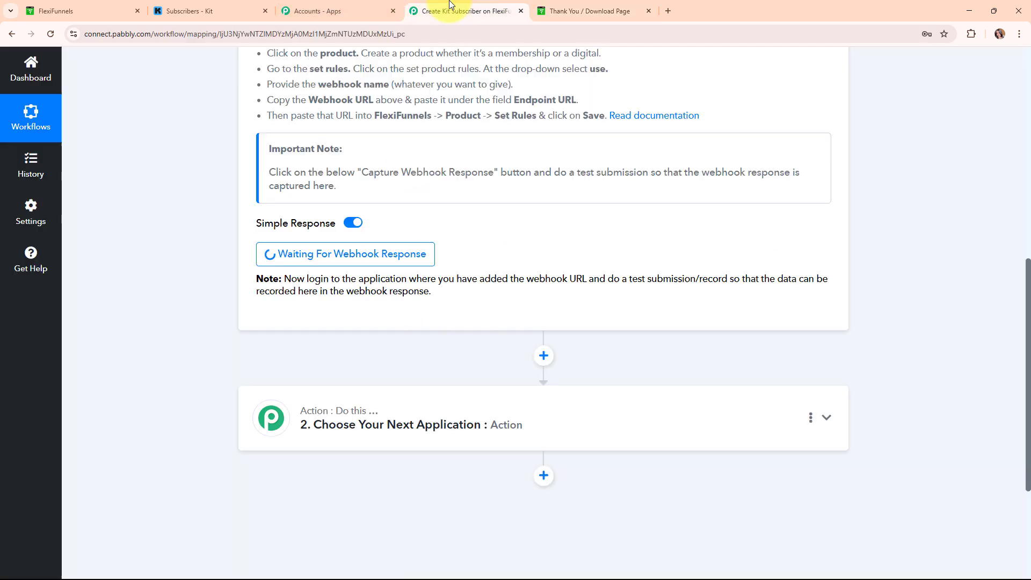
pyautogui.scroll(-4, 875, 309)
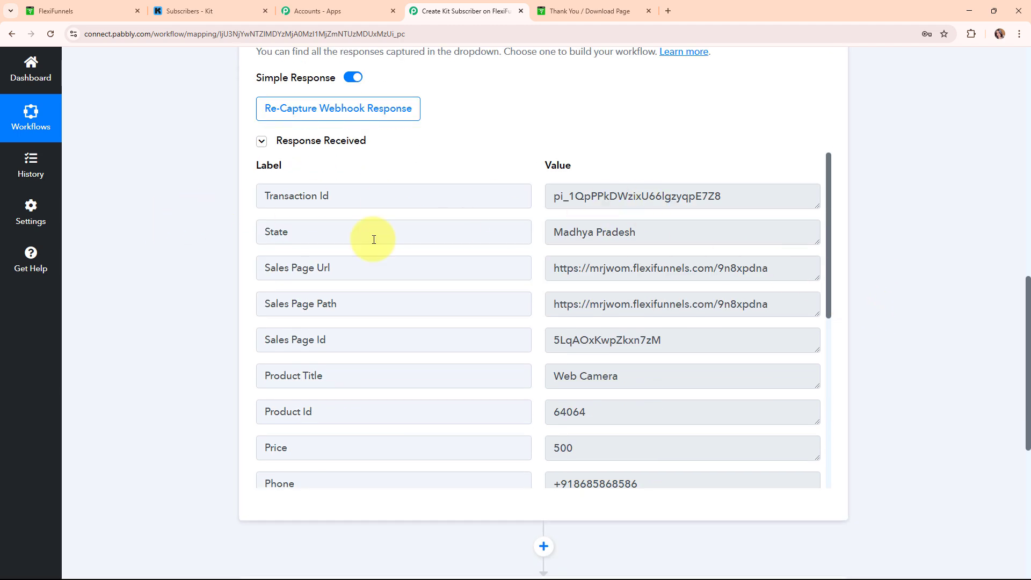
pyautogui.scroll(-2, 601, 359)
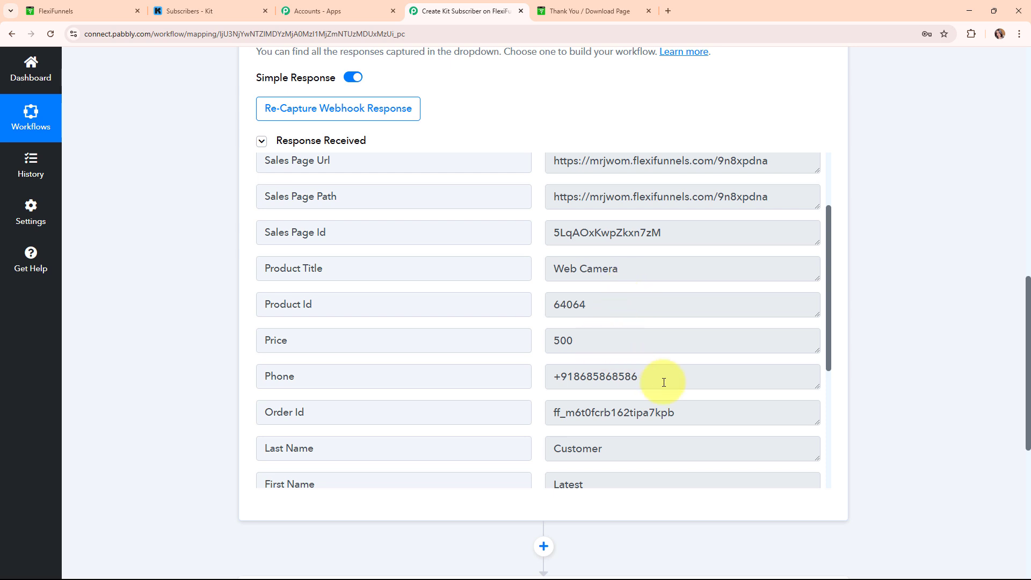
pyautogui.scroll(-2, 660, 400)
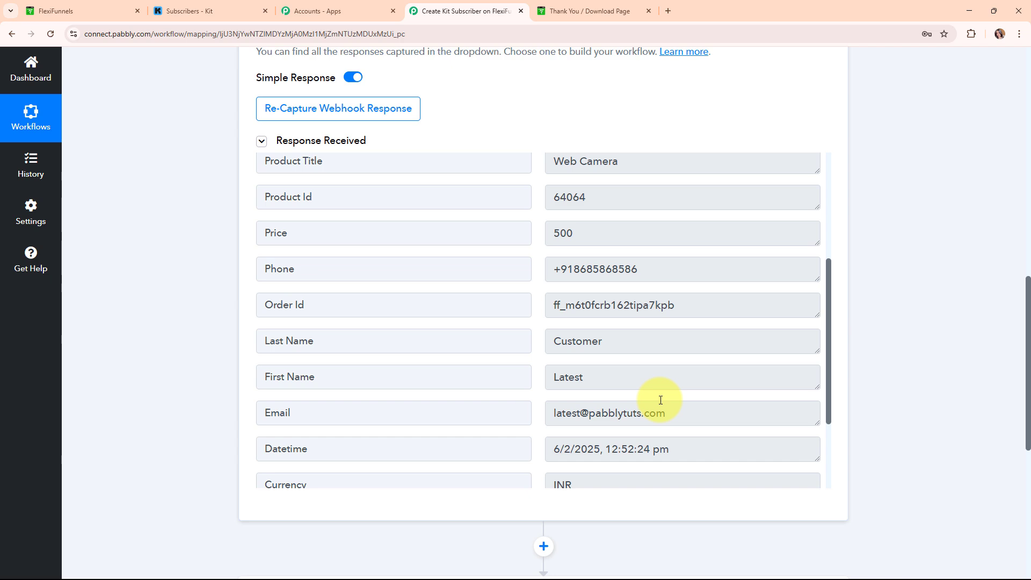
pyautogui.scroll(-2, 660, 400)
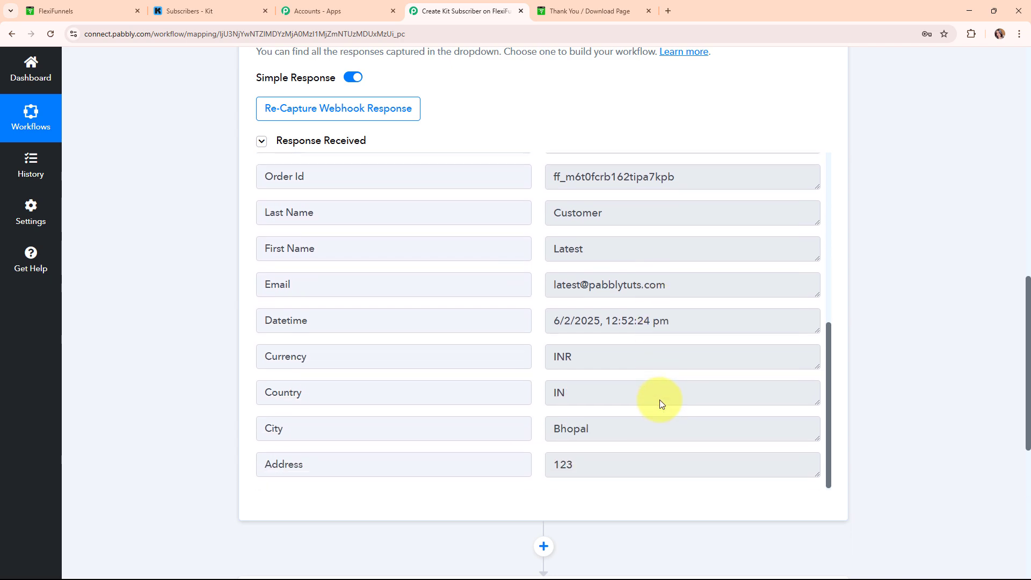
pyautogui.scroll(8, 851, 236)
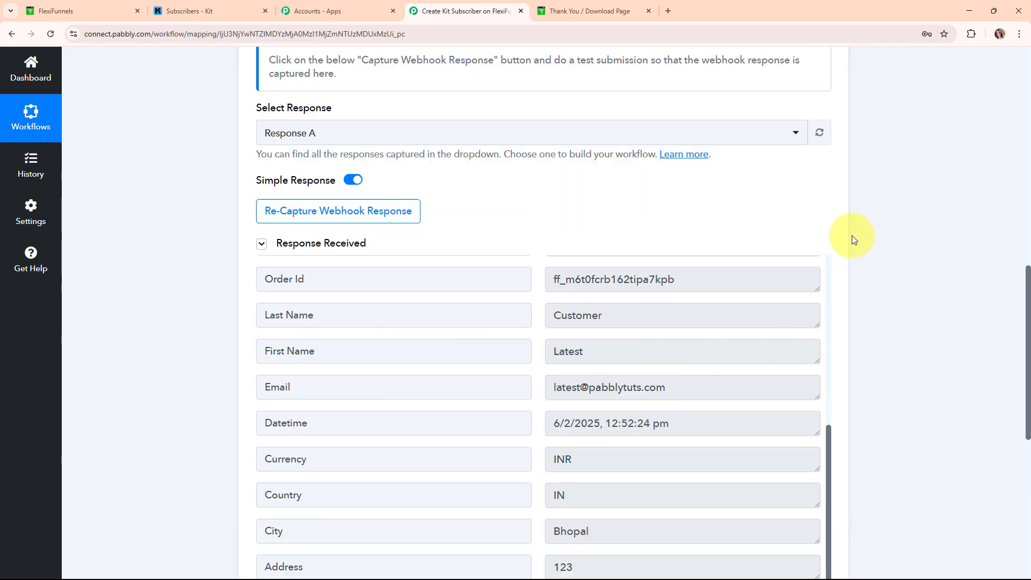
pyautogui.scroll(5, 849, 223)
pyautogui.click(827, 211)
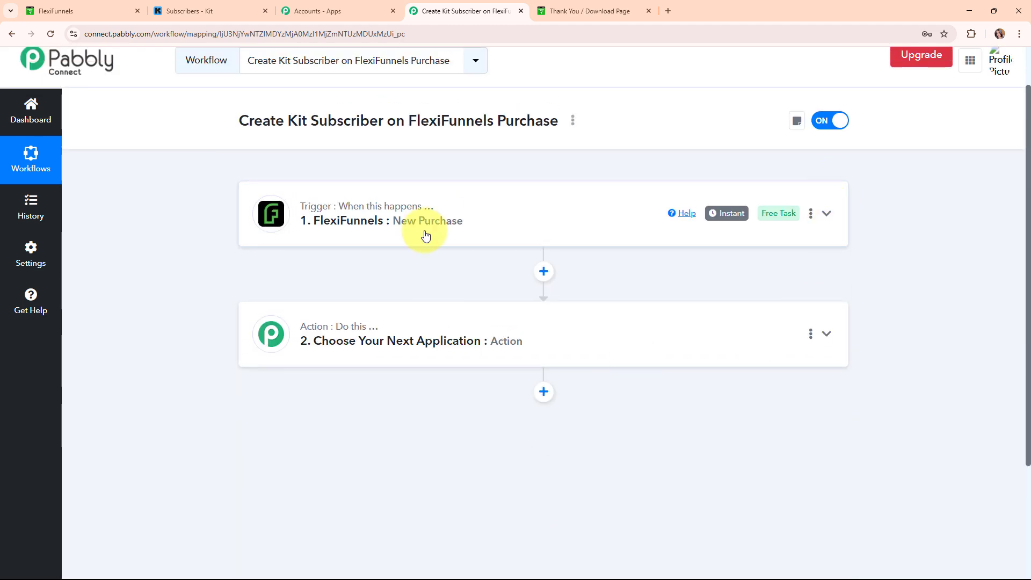
pyautogui.moveTo(380, 215)
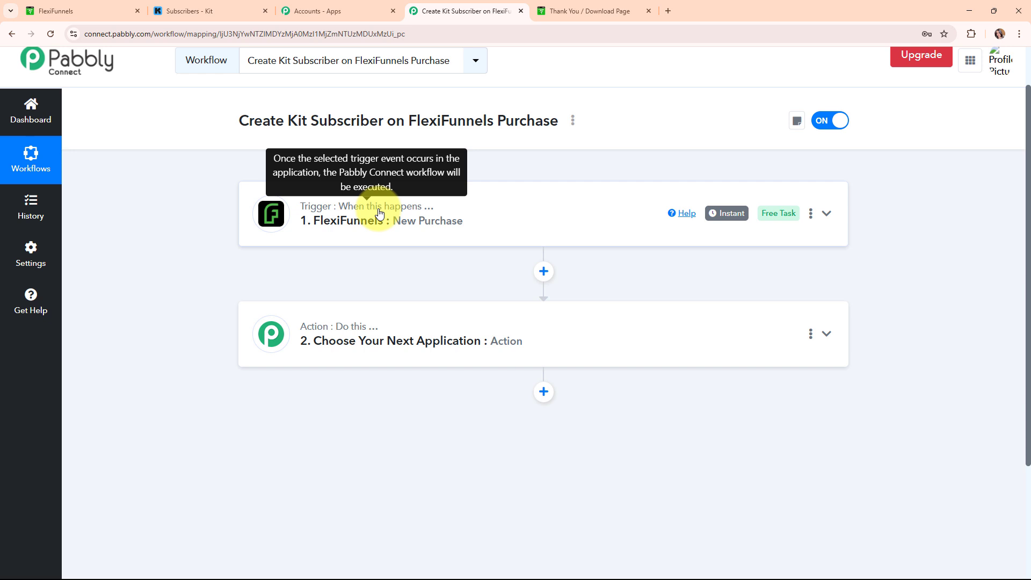
# - Set the action app to Kit with the Add Subscriber to a Form event
pyautogui.click(539, 340)
pyautogui.click(435, 282)
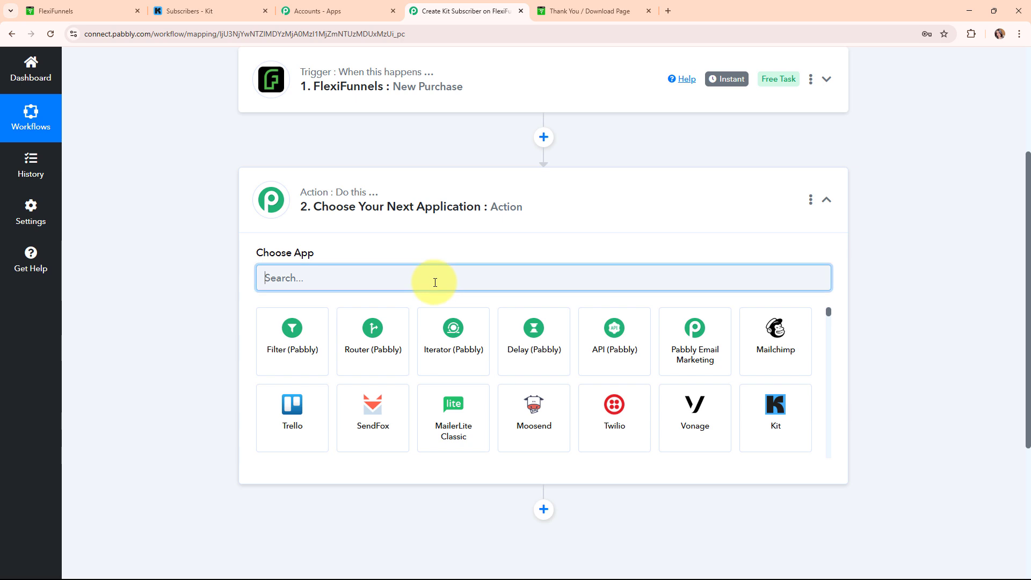
pyautogui.write('kit')
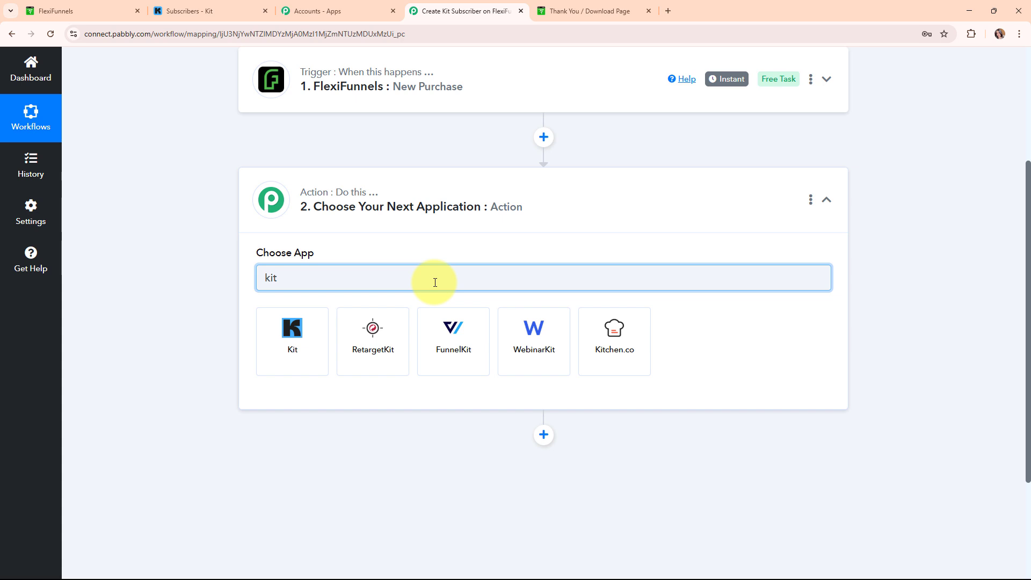
pyautogui.click(307, 341)
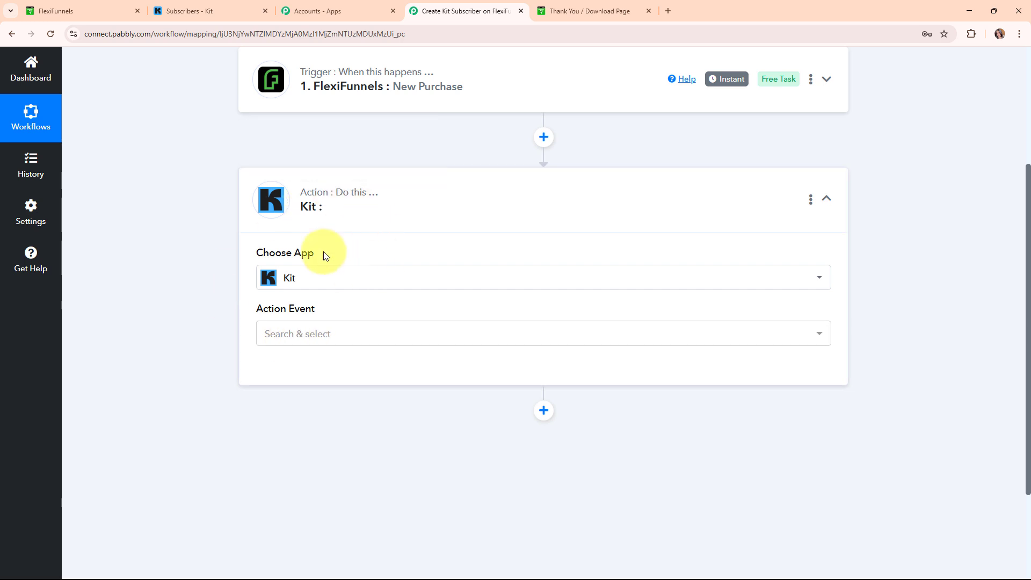
pyautogui.click(311, 333)
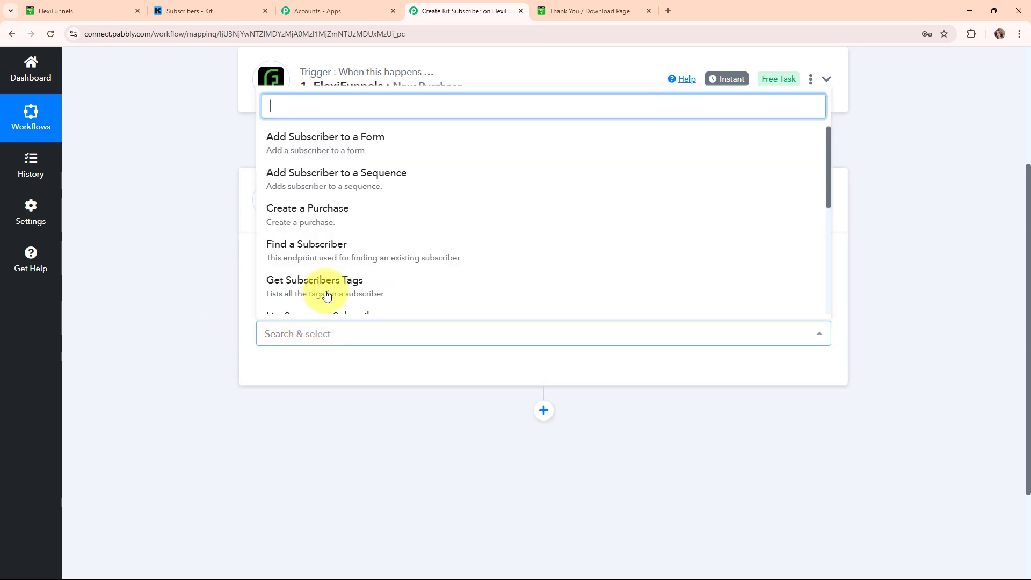
pyautogui.click(346, 141)
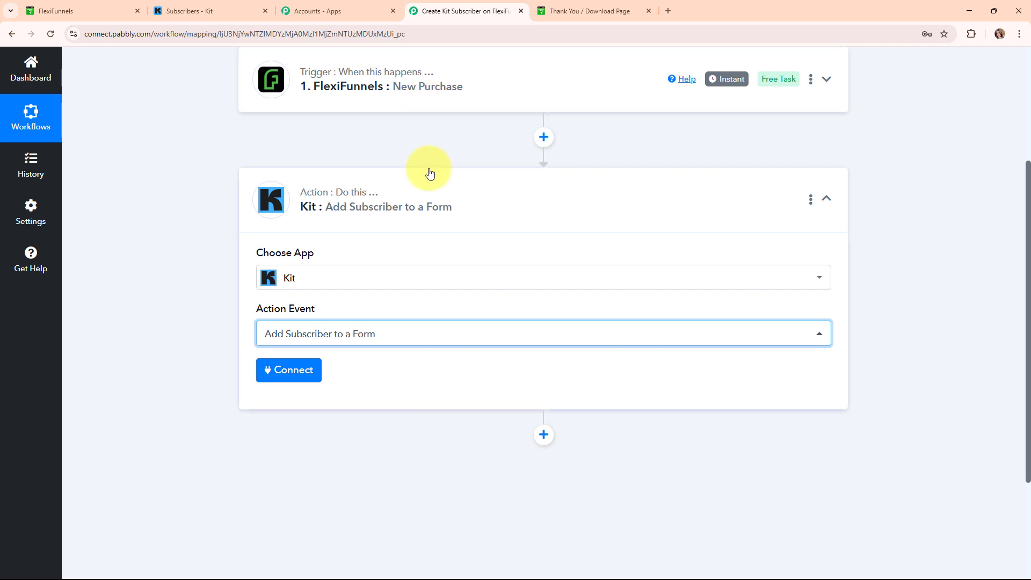
# - Add a new Kit connection, Kit #22, noting its API Key and API Secret fields, then switch to Kit
pyautogui.click(288, 368)
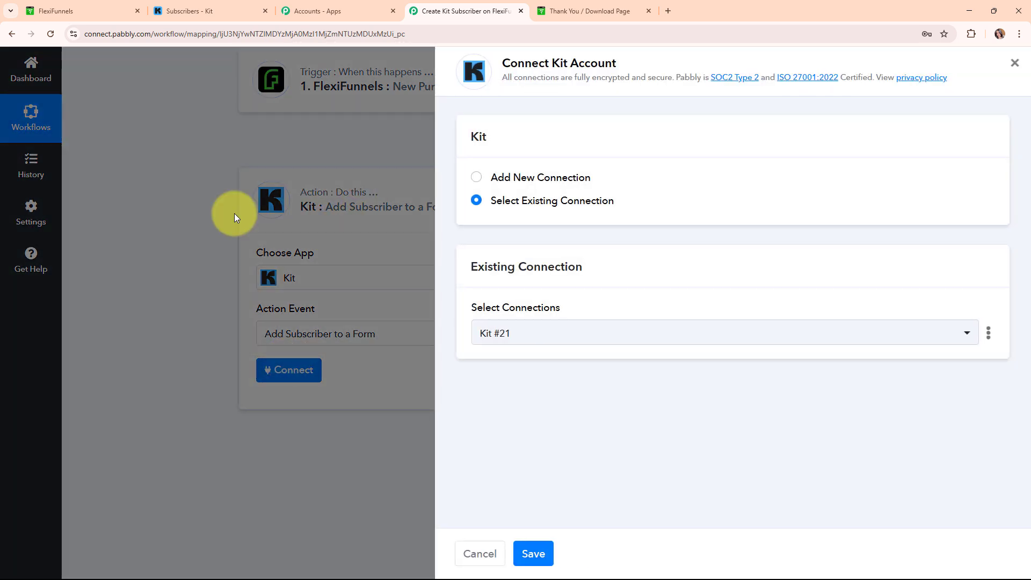
pyautogui.click(476, 177)
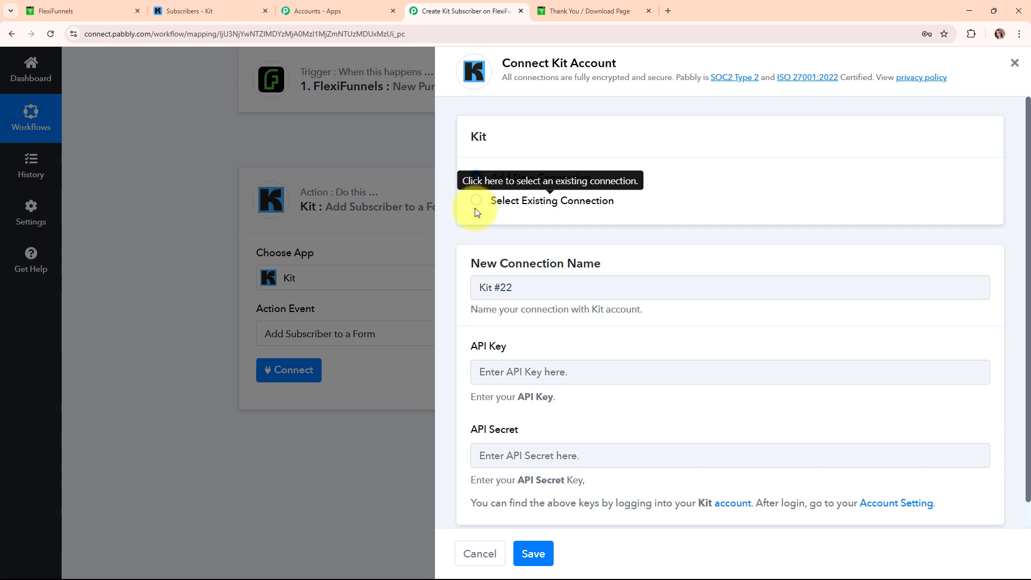
pyautogui.scroll(-1, 590, 264)
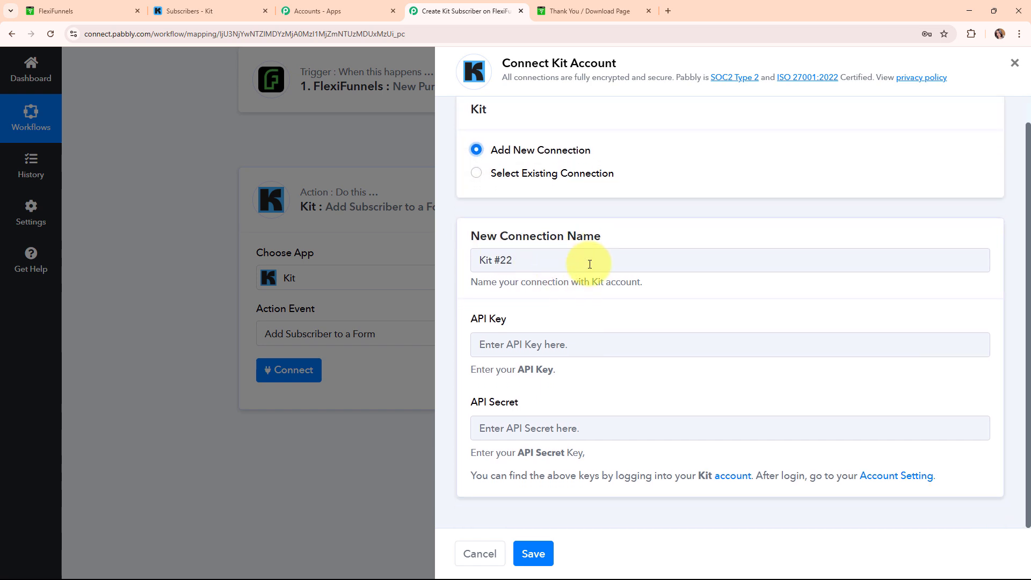
pyautogui.tripleClick(490, 319)
pyautogui.moveTo(476, 407); pyautogui.dragTo(540, 403)
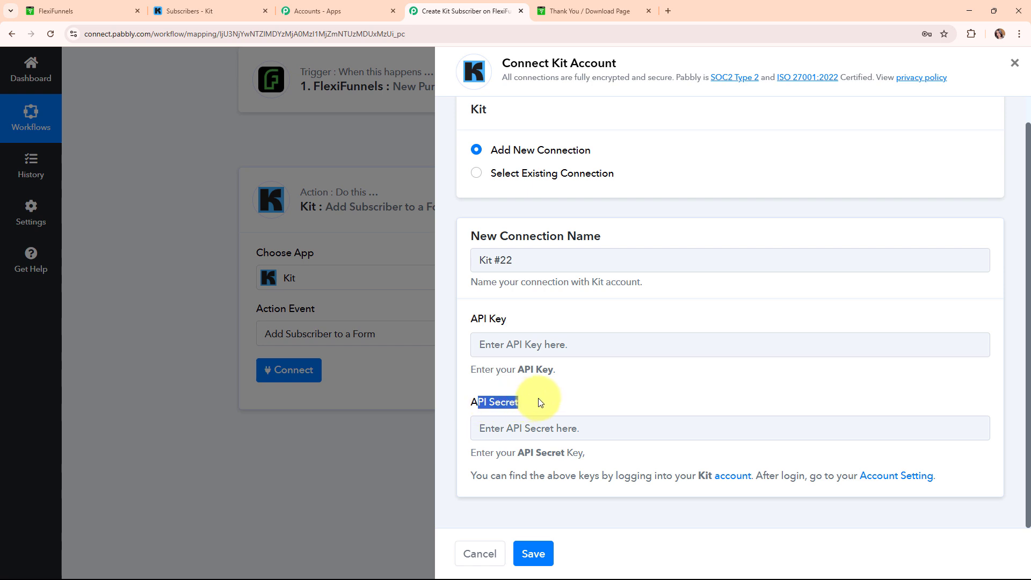
pyautogui.moveTo(481, 456); pyautogui.dragTo(512, 461)
pyautogui.click(517, 462)
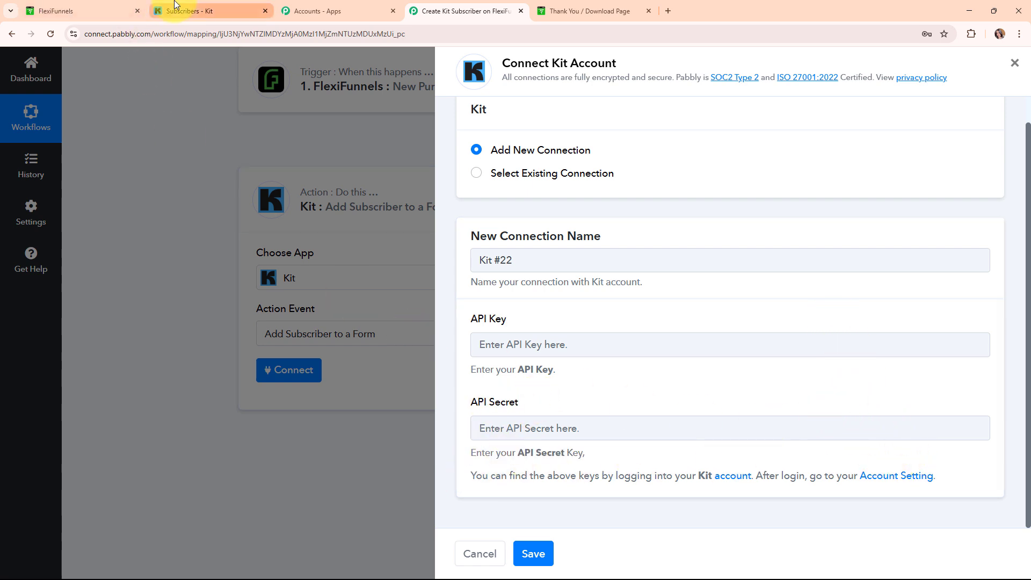
pyautogui.click(175, 6)
pyautogui.scroll(8, 356, 156)
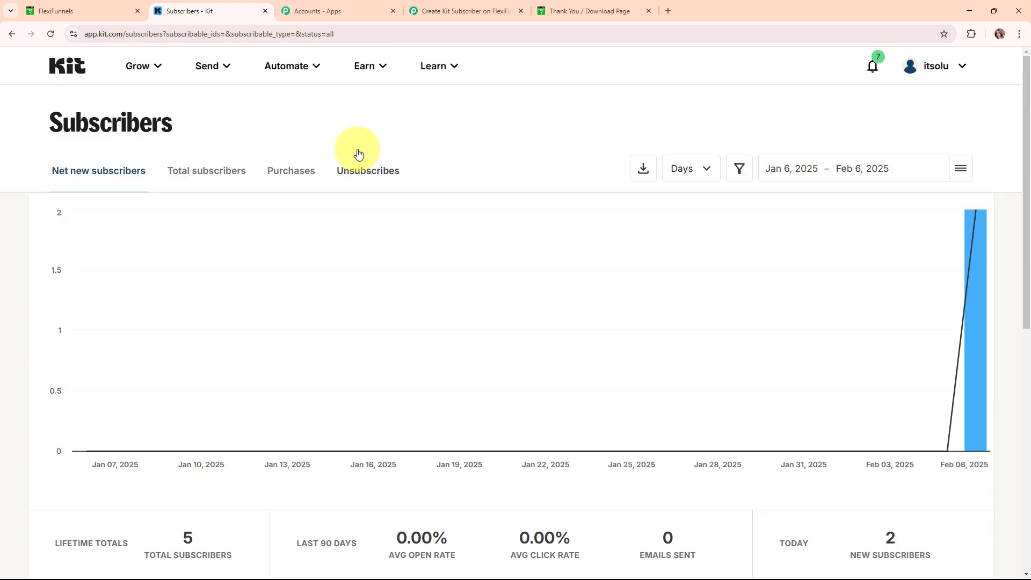
pyautogui.click(963, 66)
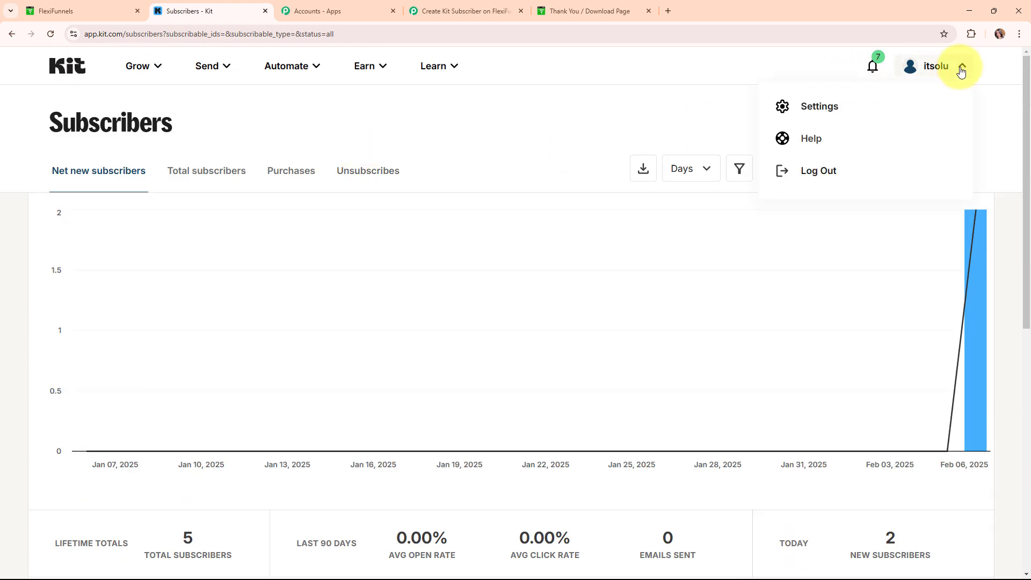
pyautogui.click(806, 108)
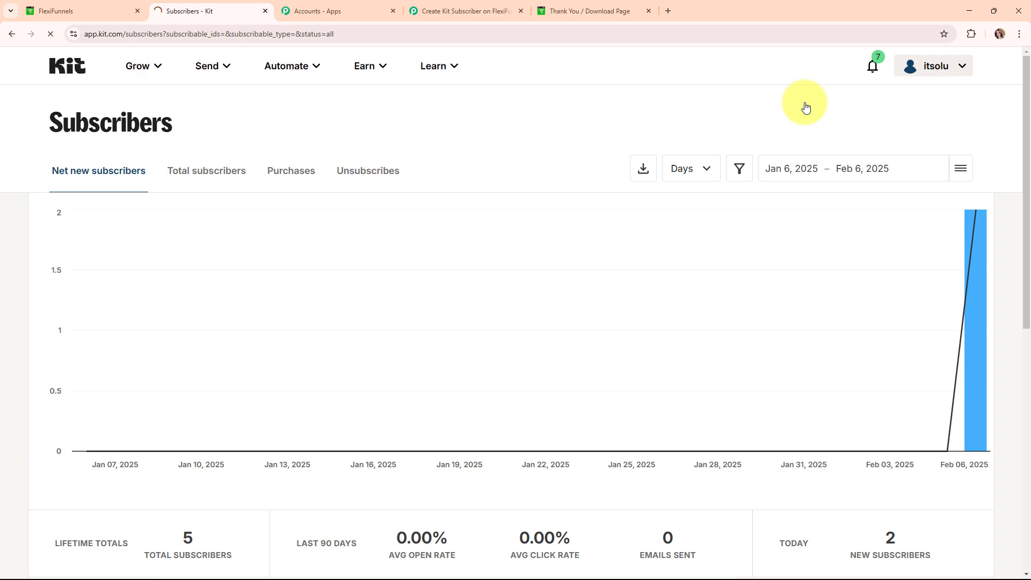
pyautogui.scroll(-5, 276, 160)
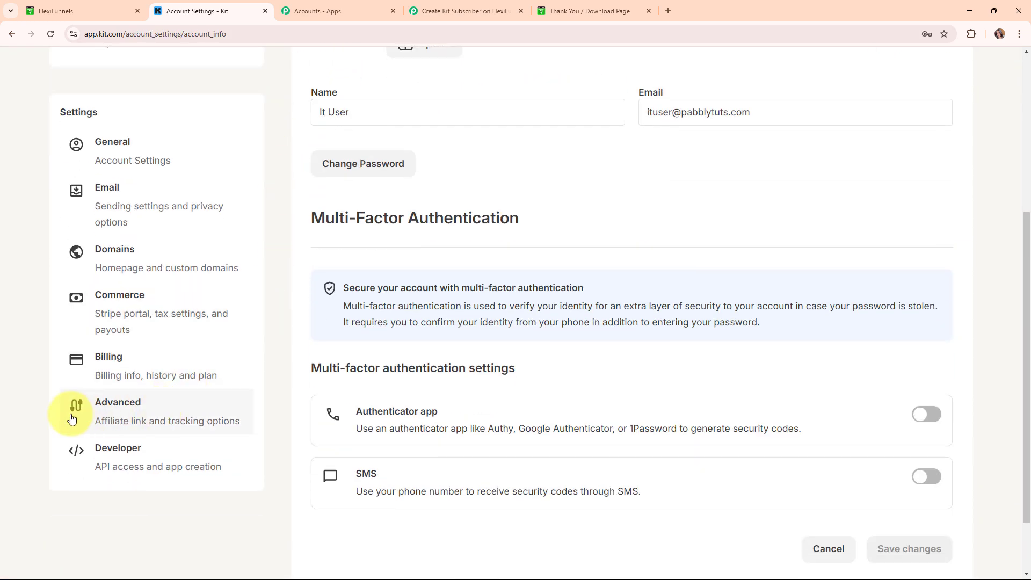
pyautogui.click(109, 457)
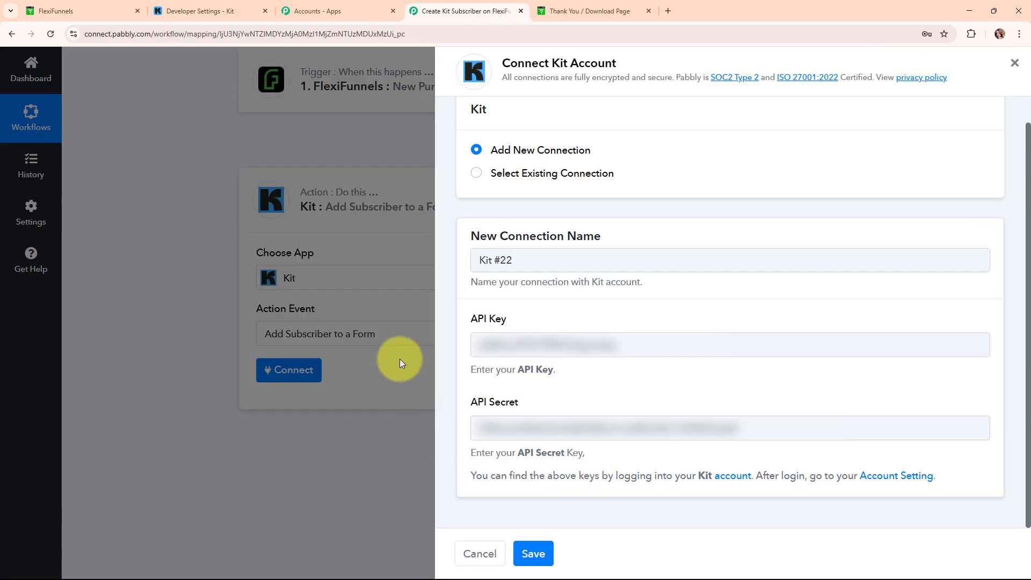
# - Save the Kit connection, select Lead Form as the target form, and start mapping First Name
pyautogui.click(548, 550)
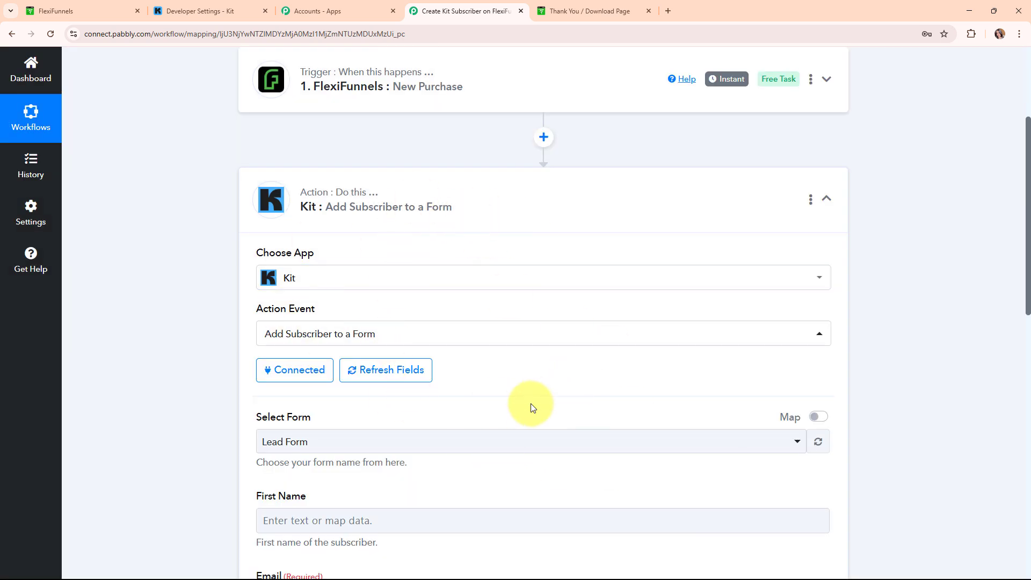
pyautogui.scroll(-3, 531, 404)
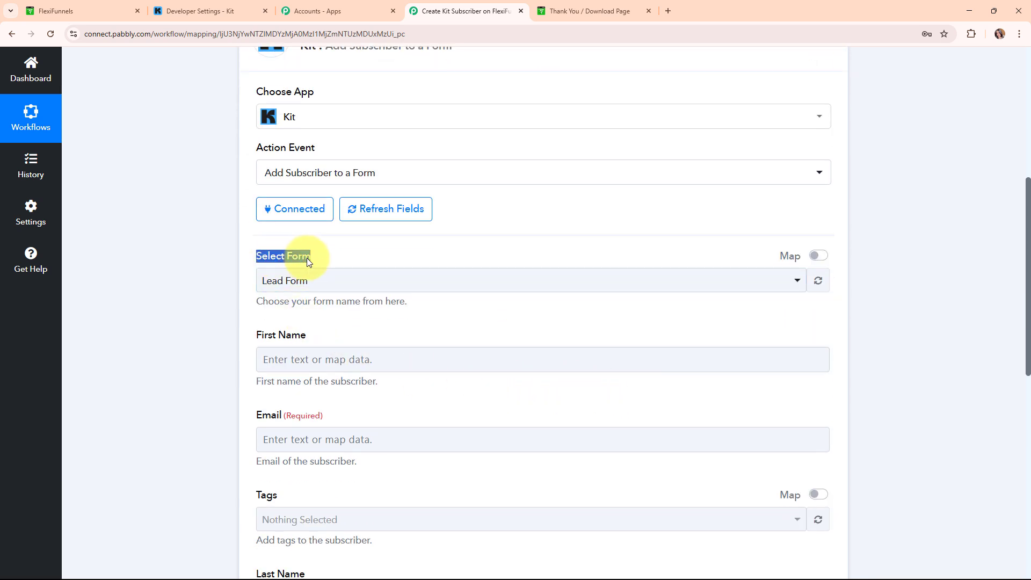
pyautogui.click(503, 280)
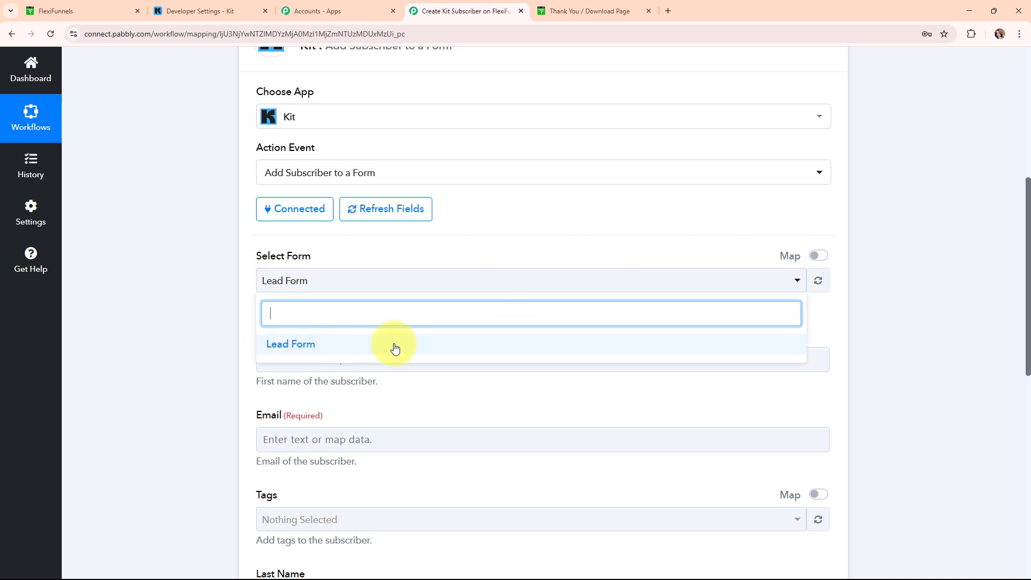
pyautogui.click(299, 353)
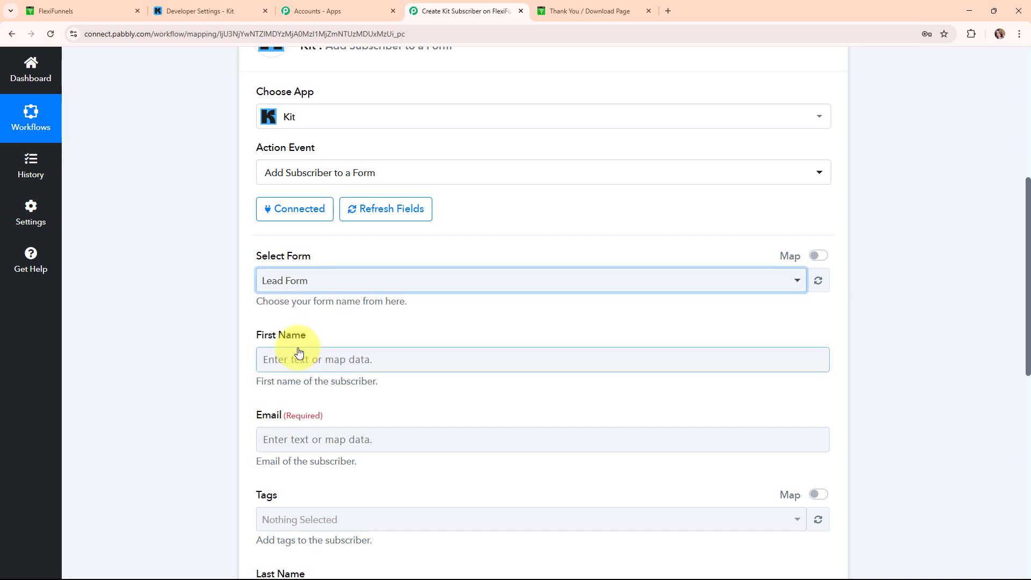
pyautogui.scroll(-3, 301, 349)
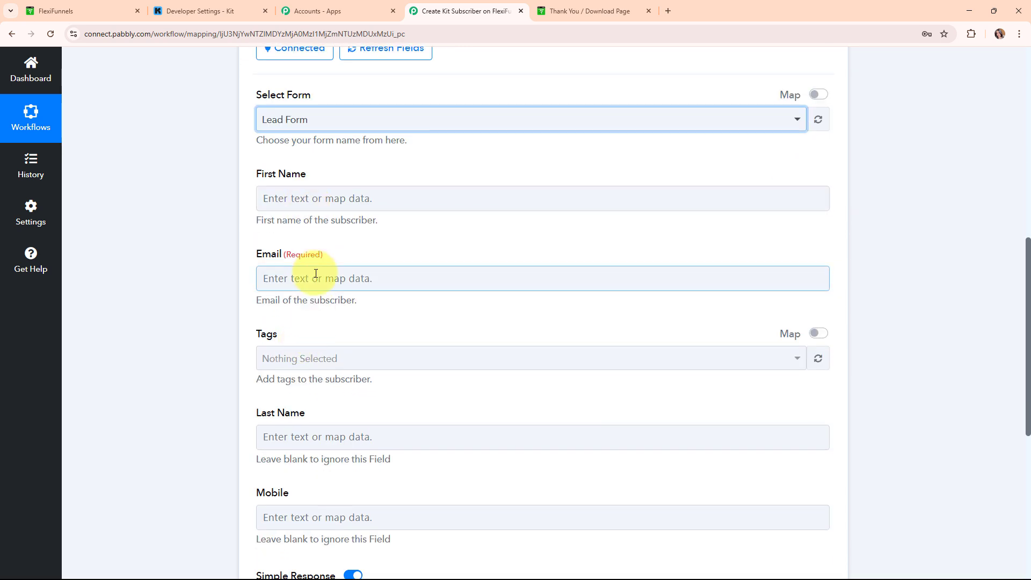
pyautogui.click(261, 201)
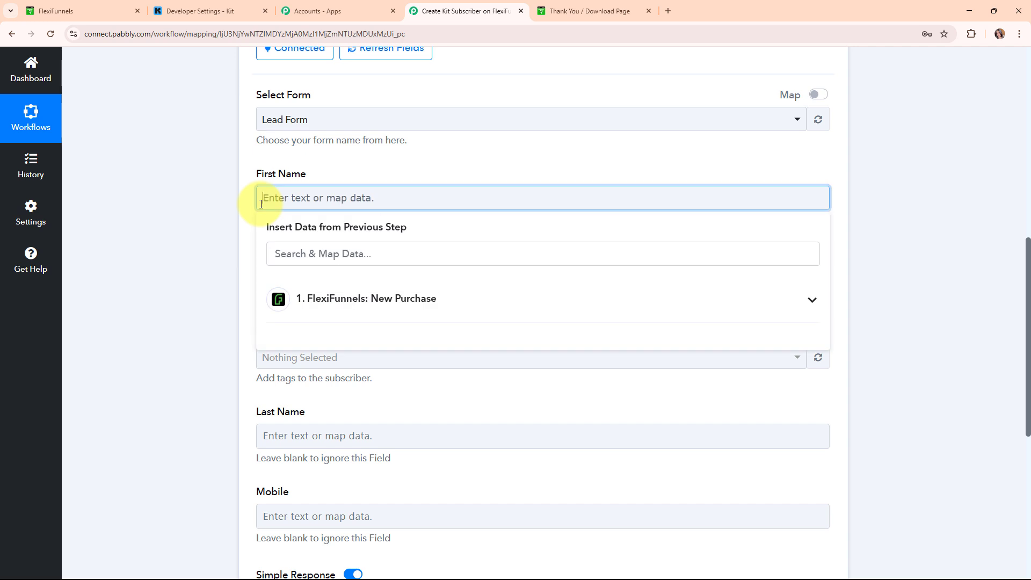
# - Map the buyer's first name and email from FlexiFunnels New Purchase into First Name and Email
pyautogui.click(504, 307)
pyautogui.scroll(-2, 438, 500)
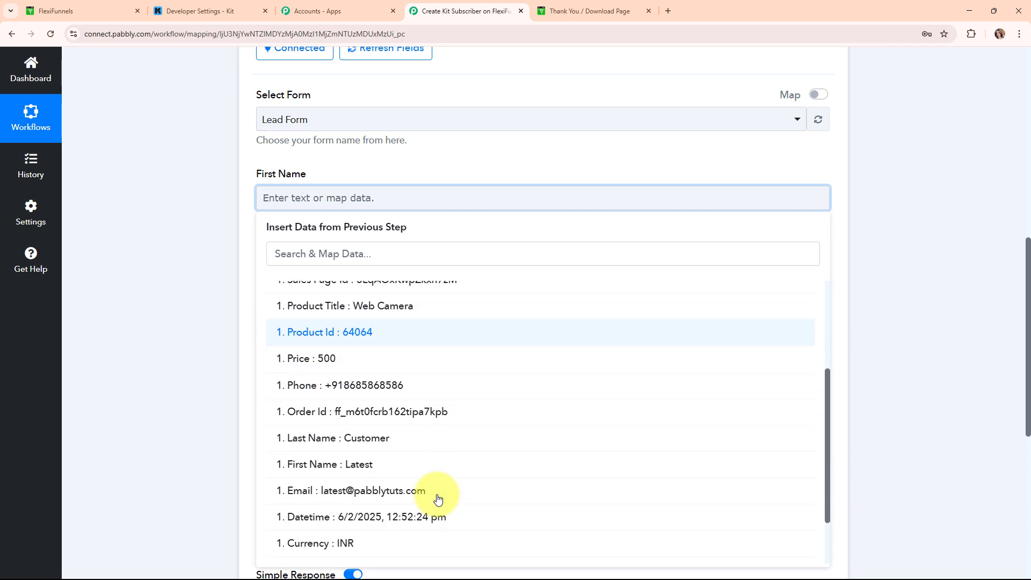
pyautogui.click(428, 465)
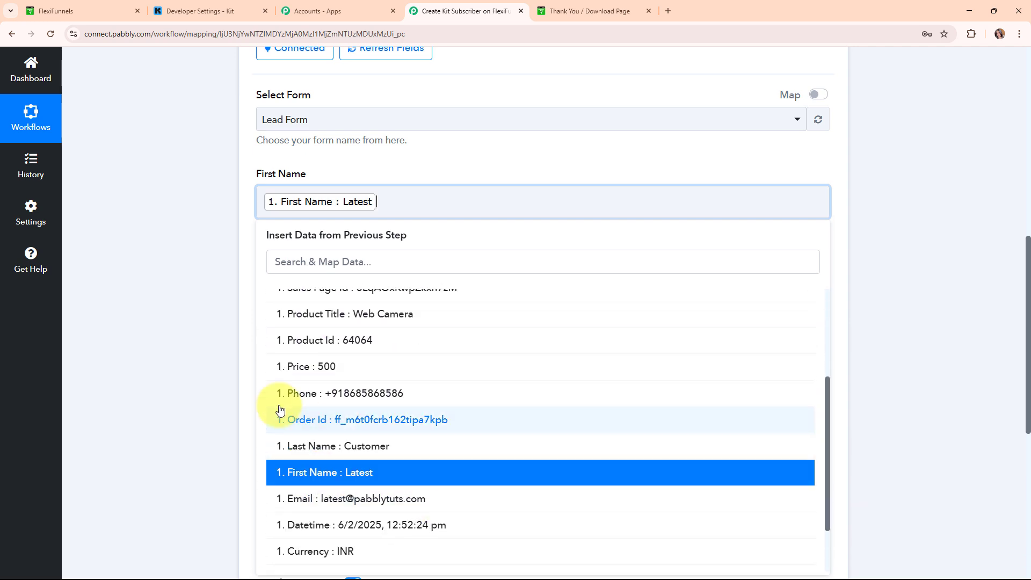
pyautogui.click(321, 293)
pyautogui.click(354, 396)
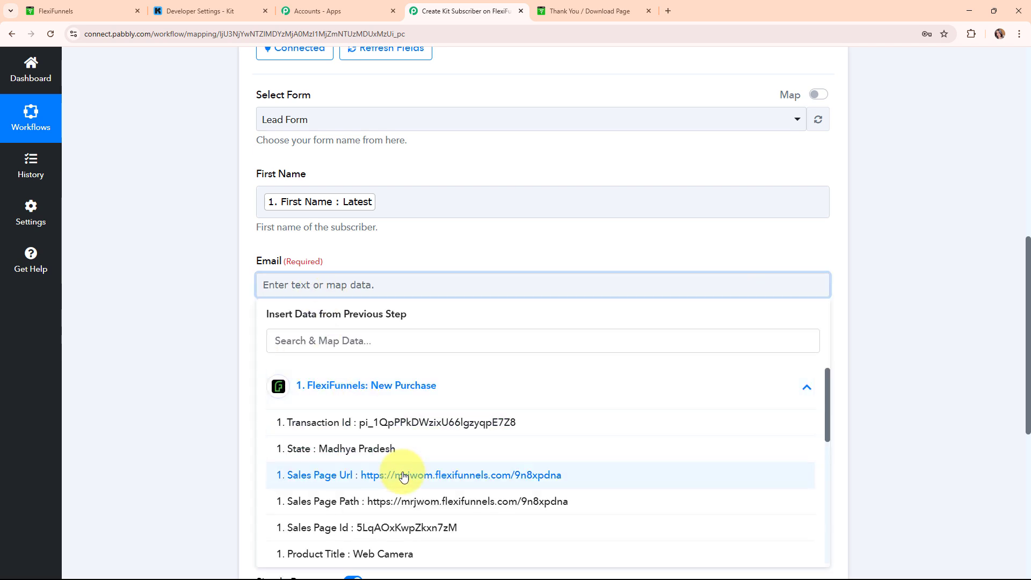
pyautogui.scroll(-3, 371, 473)
pyautogui.scroll(-3, 408, 483)
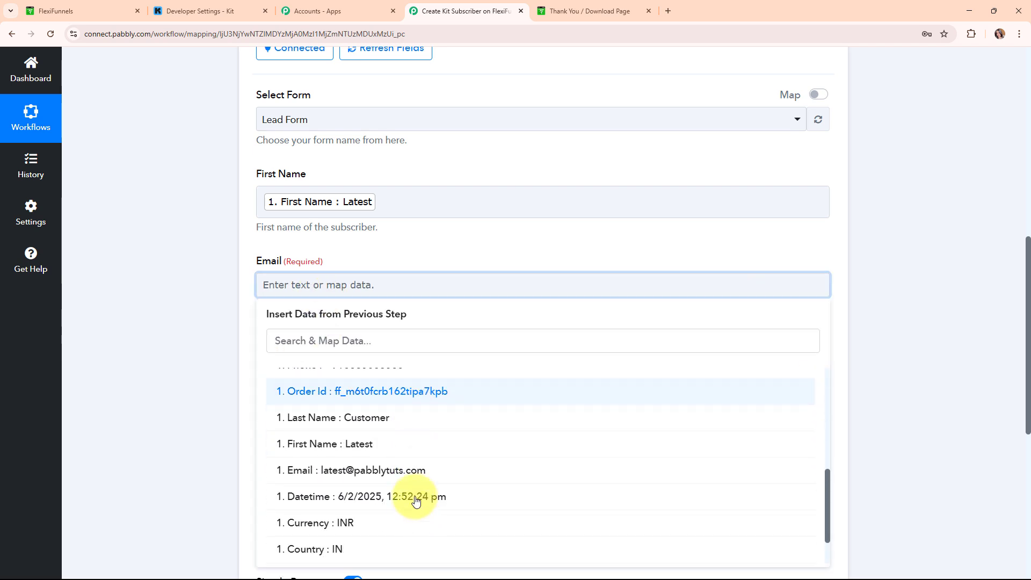
pyautogui.click(411, 473)
pyautogui.click(218, 431)
pyautogui.click(330, 268)
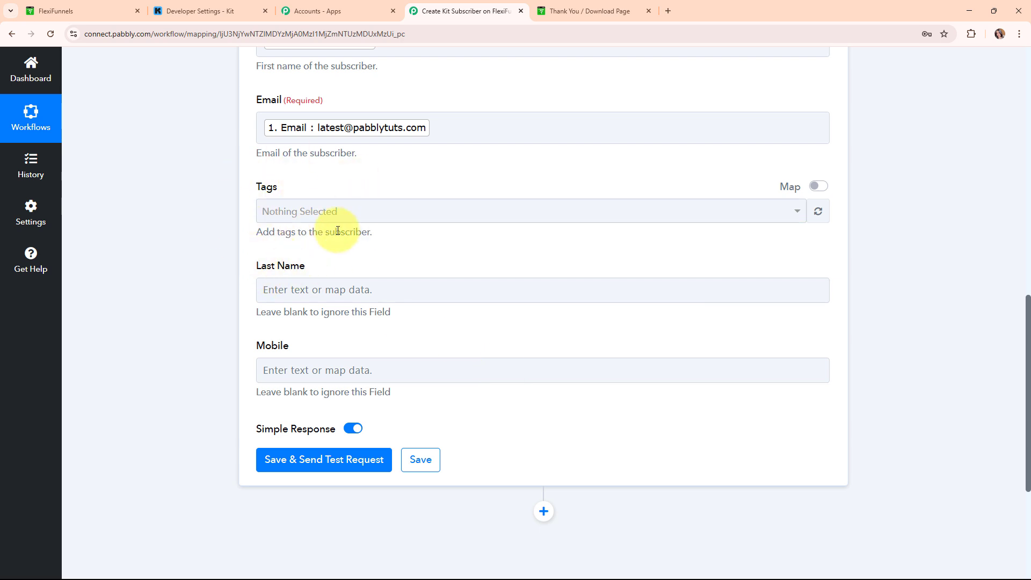
# - Map the buyer's last name and phone into Last Name and Mobile, then save and send a test
pyautogui.click(296, 291)
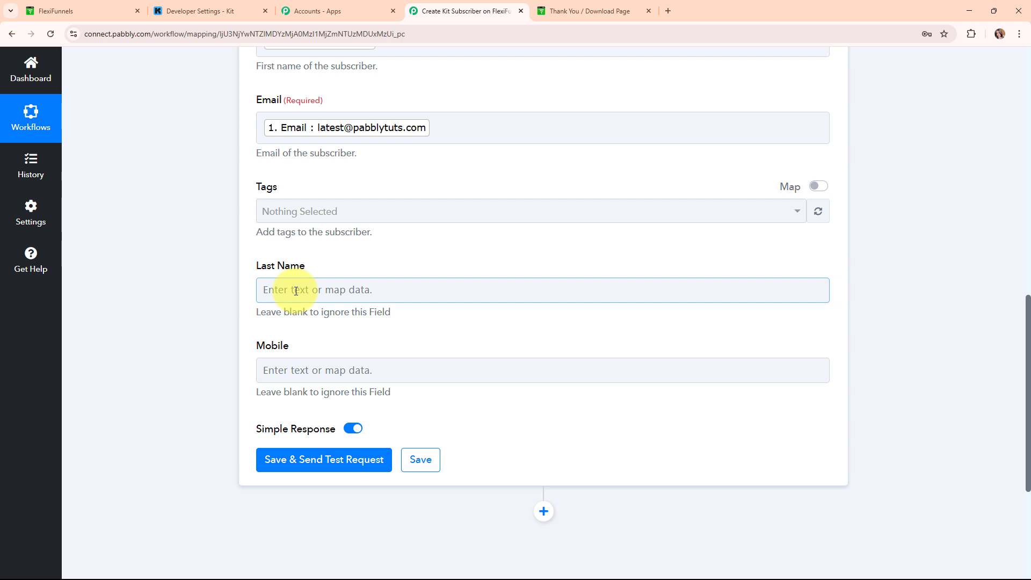
pyautogui.click(269, 291)
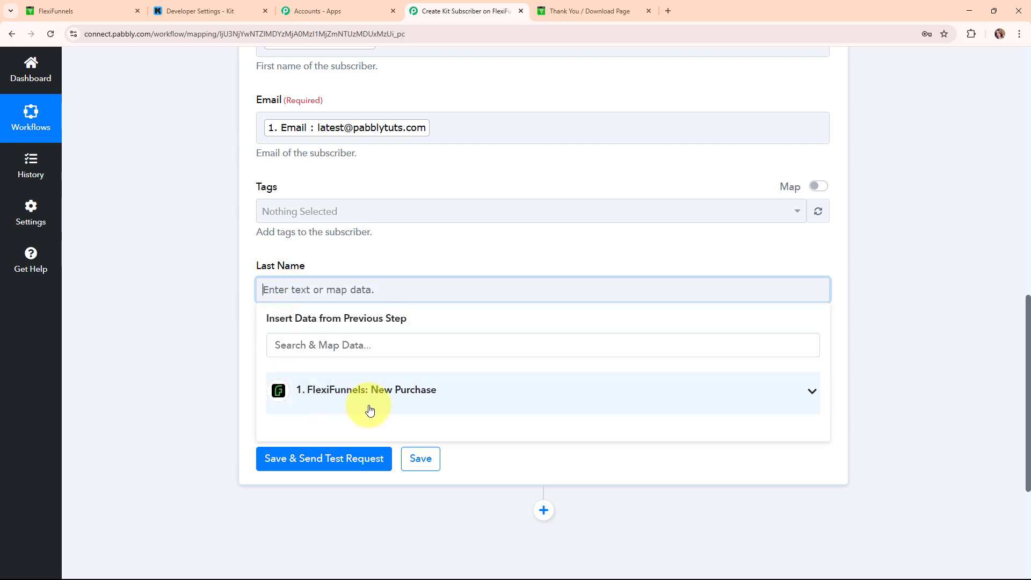
pyautogui.click(368, 408)
pyautogui.scroll(-4, 403, 516)
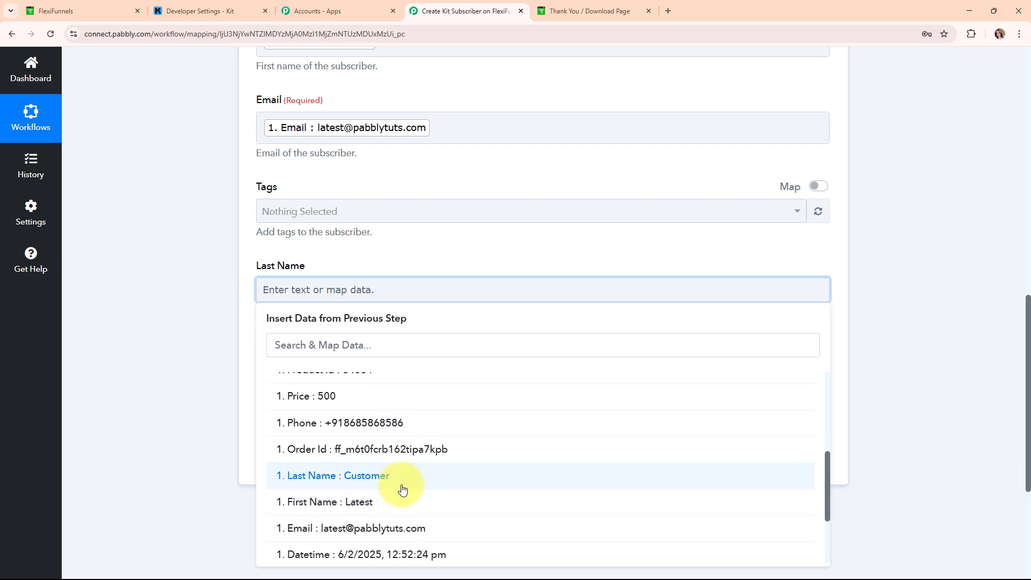
pyautogui.click(401, 488)
pyautogui.click(203, 364)
pyautogui.click(373, 376)
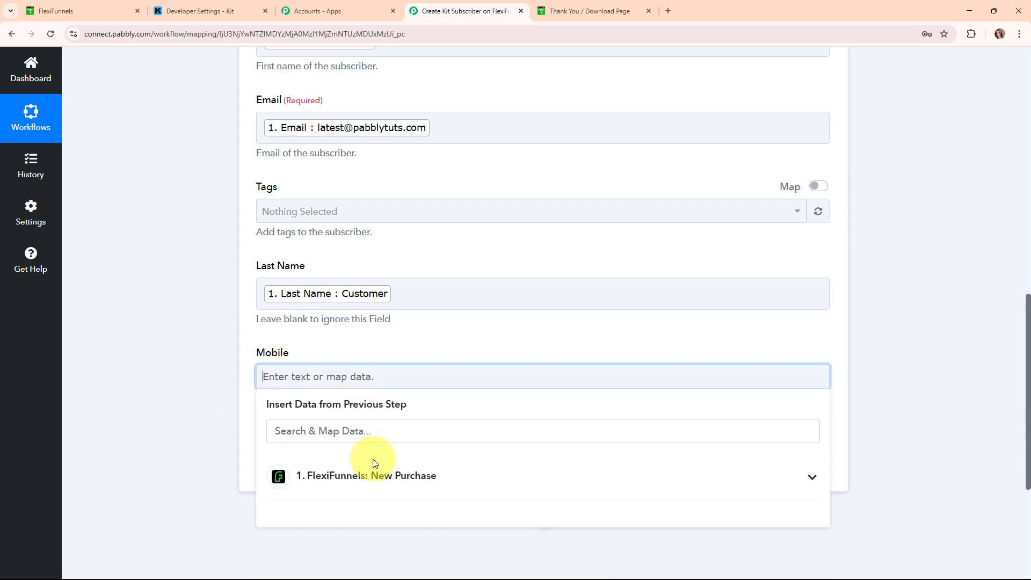
pyautogui.click(376, 472)
pyautogui.scroll(-4, 670, 443)
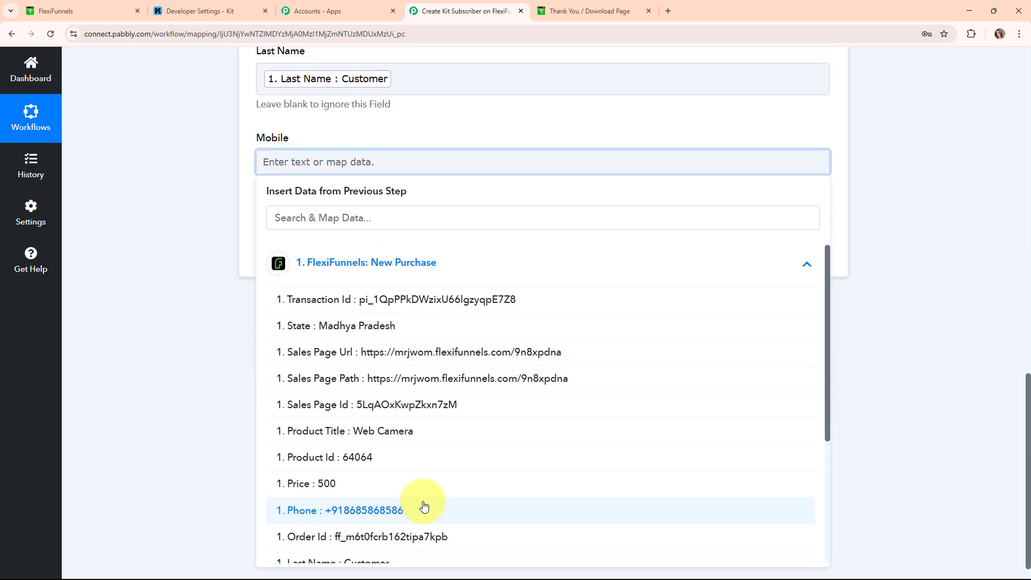
pyautogui.click(428, 519)
pyautogui.click(181, 266)
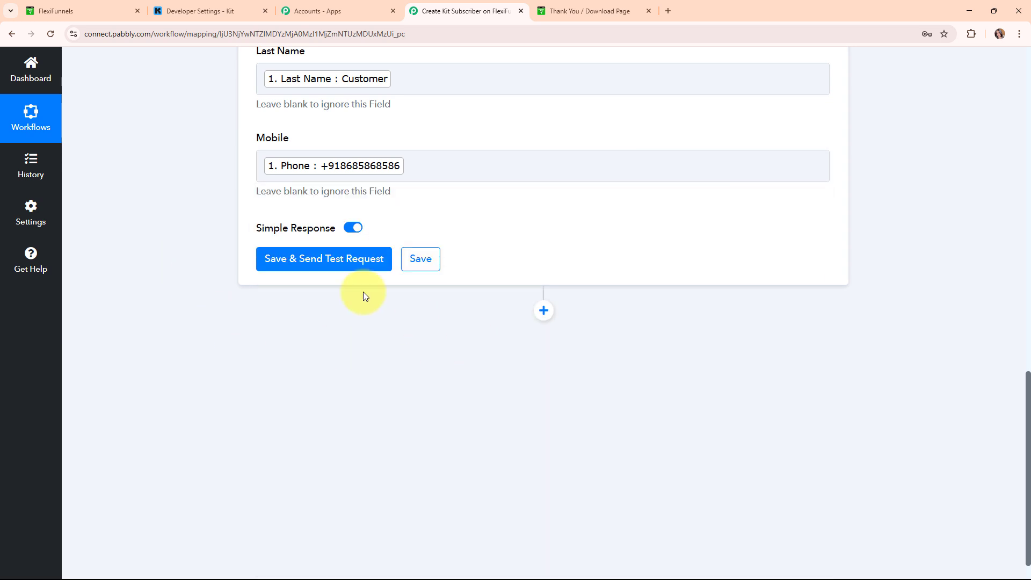
pyautogui.click(332, 264)
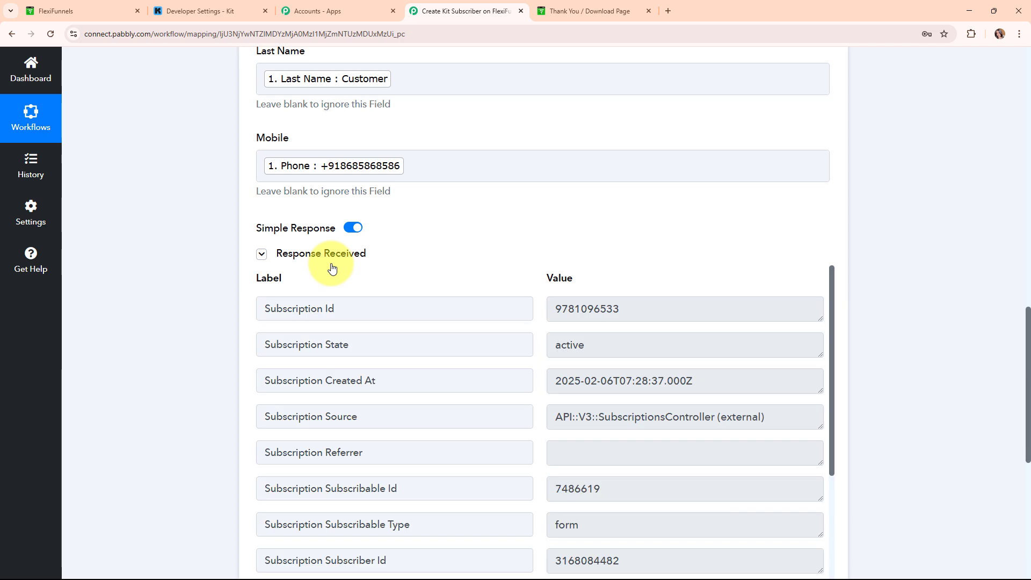
# - Review the active subscription in the test response and collapse the Kit action step
pyautogui.scroll(-4, 841, 412)
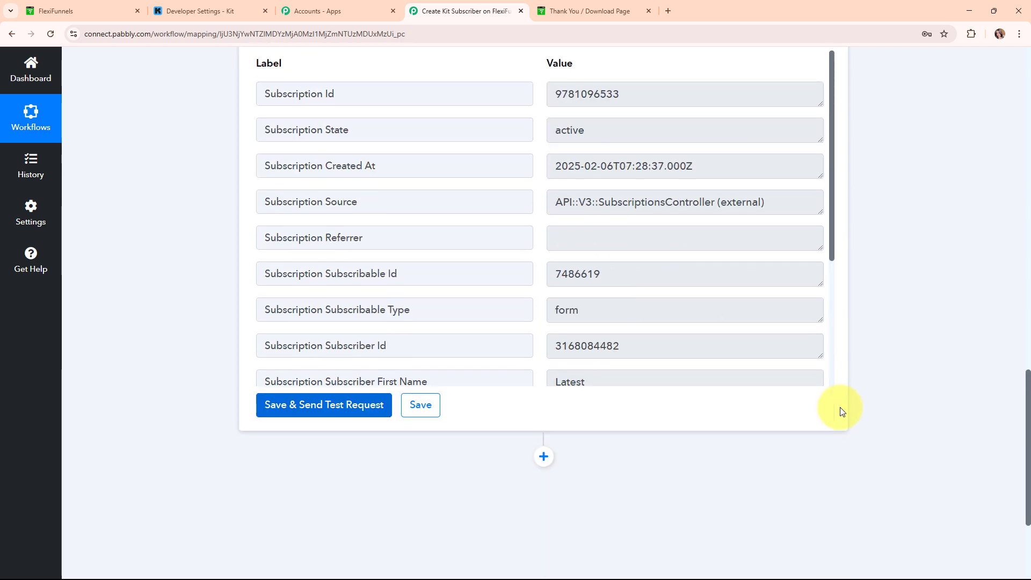
pyautogui.scroll(18, 842, 412)
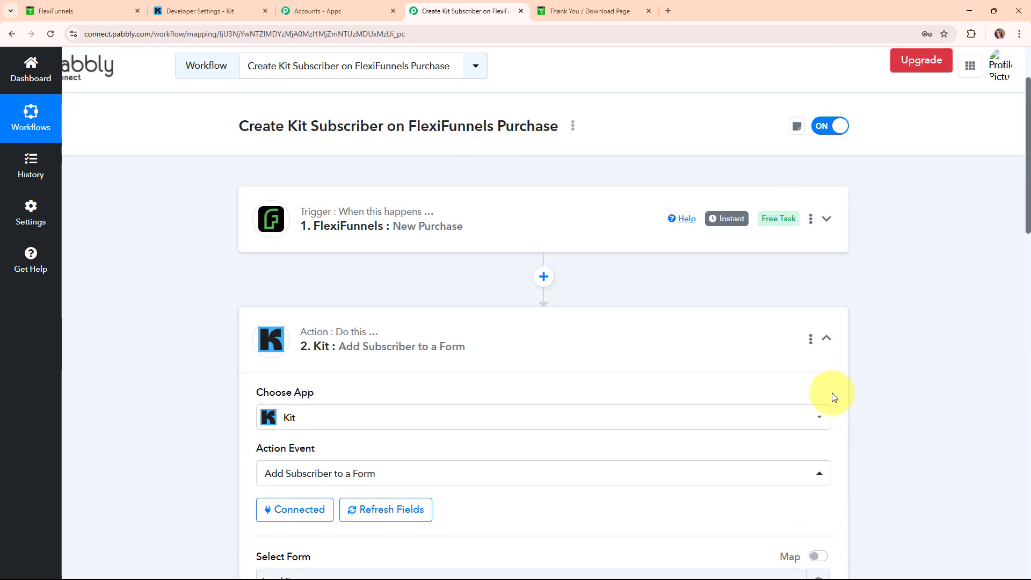
pyautogui.scroll(1, 834, 398)
pyautogui.click(823, 386)
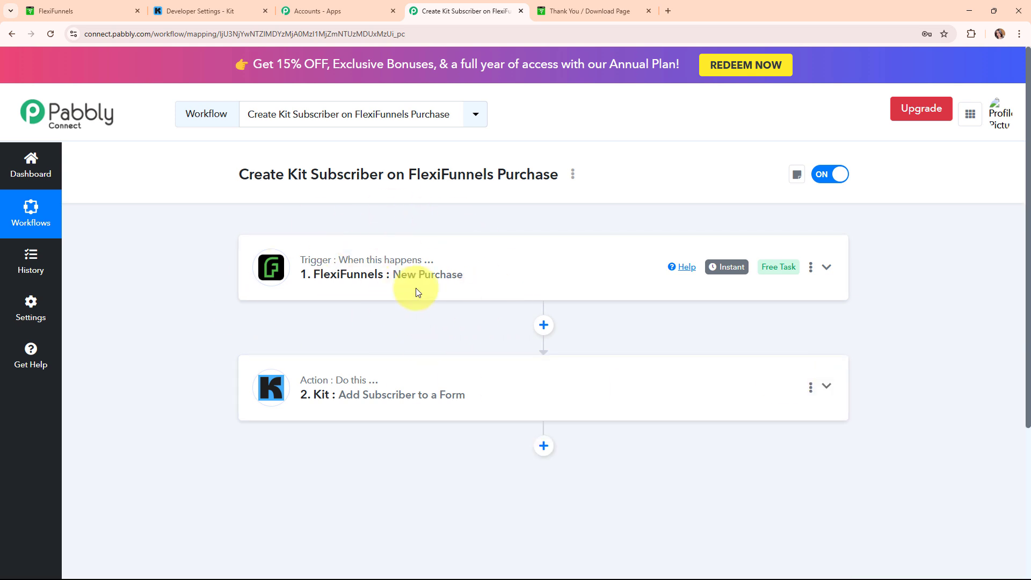
# - In Kit, open Grow > Subscribers and find the test buyer among the confirmed subscribers
pyautogui.click(203, 10)
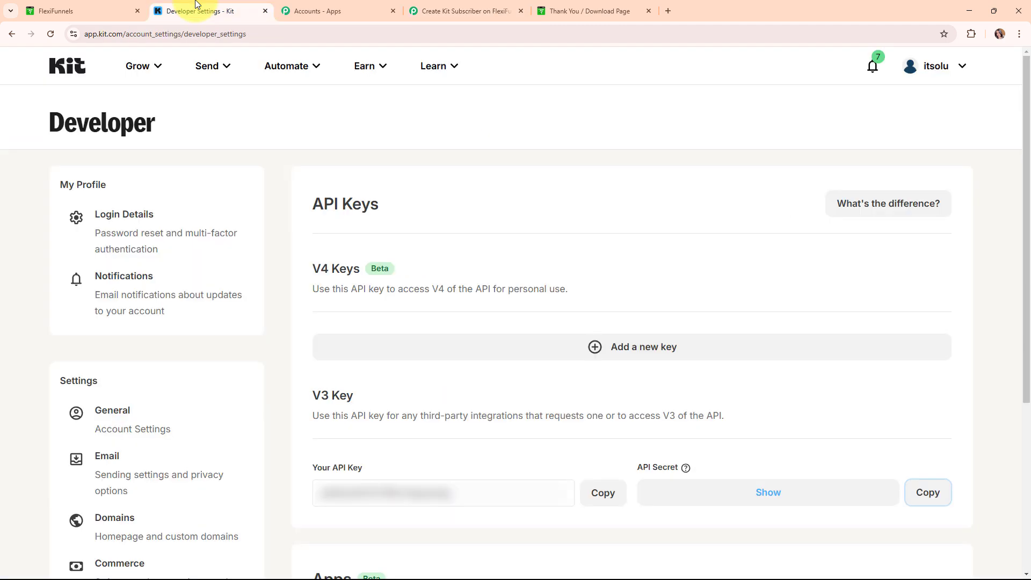
pyautogui.click(142, 68)
pyautogui.click(153, 121)
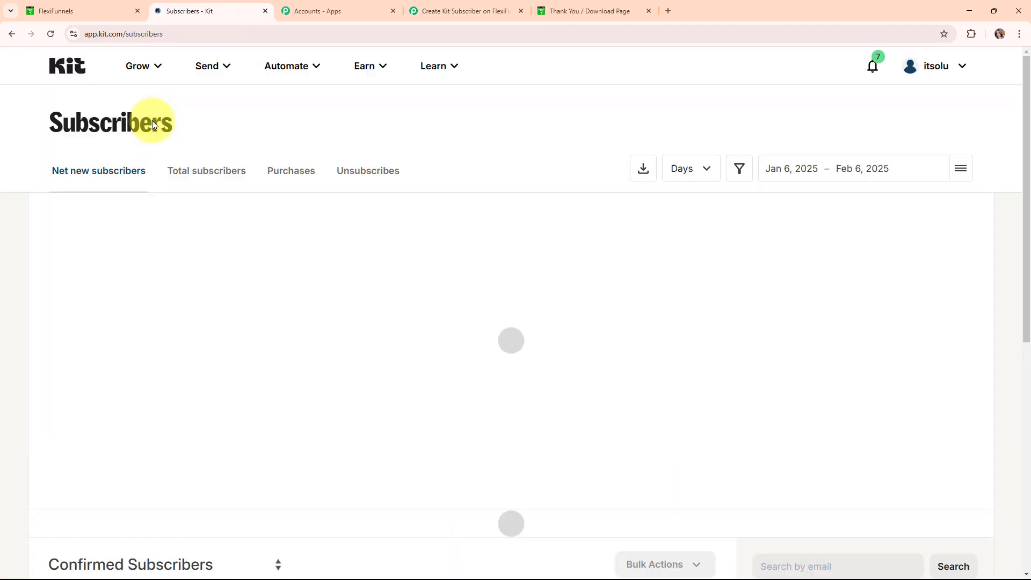
pyautogui.scroll(-8, 685, 236)
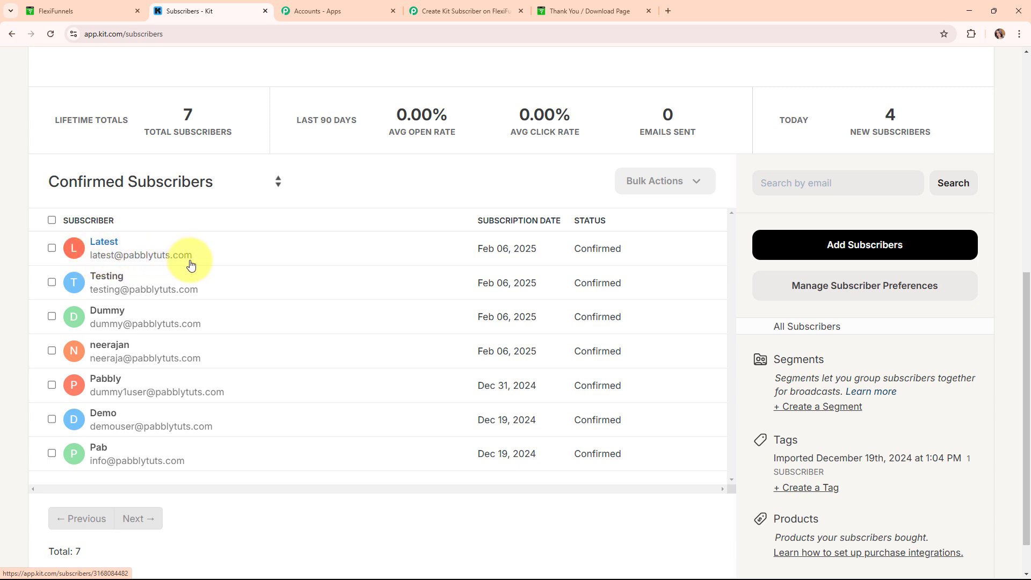
# - Return to the Pabbly workflow and highlight its title, Create Kit Subscriber on FlexiFunnels Purchase
pyautogui.click(513, 6)
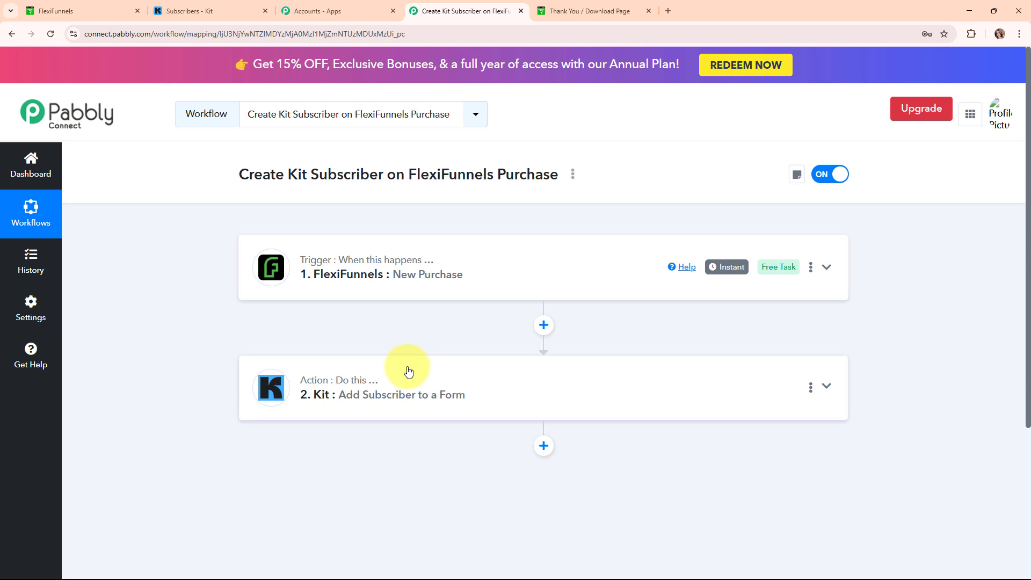
pyautogui.moveTo(239, 174); pyautogui.dragTo(552, 177)
pyautogui.click(565, 202)
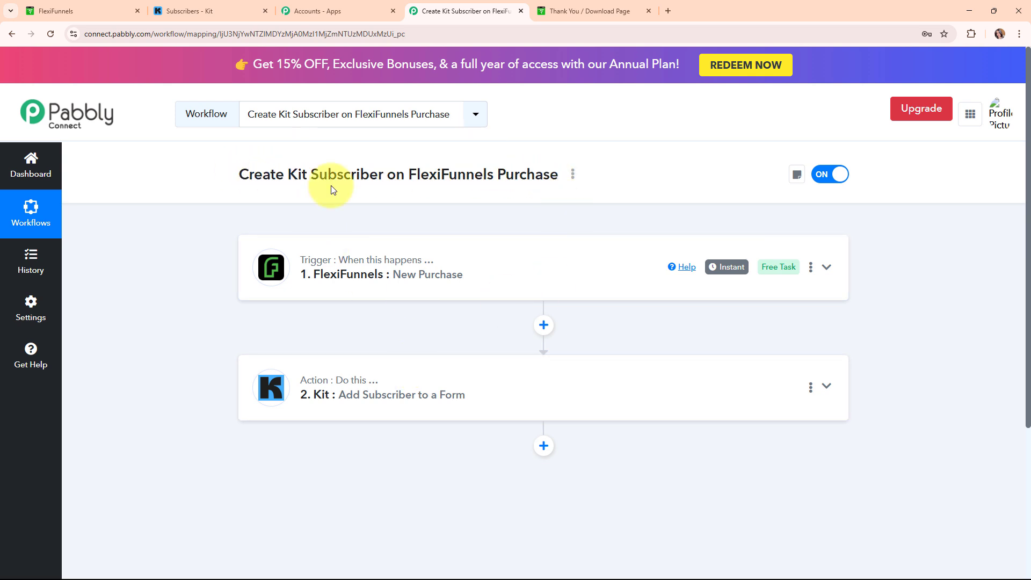